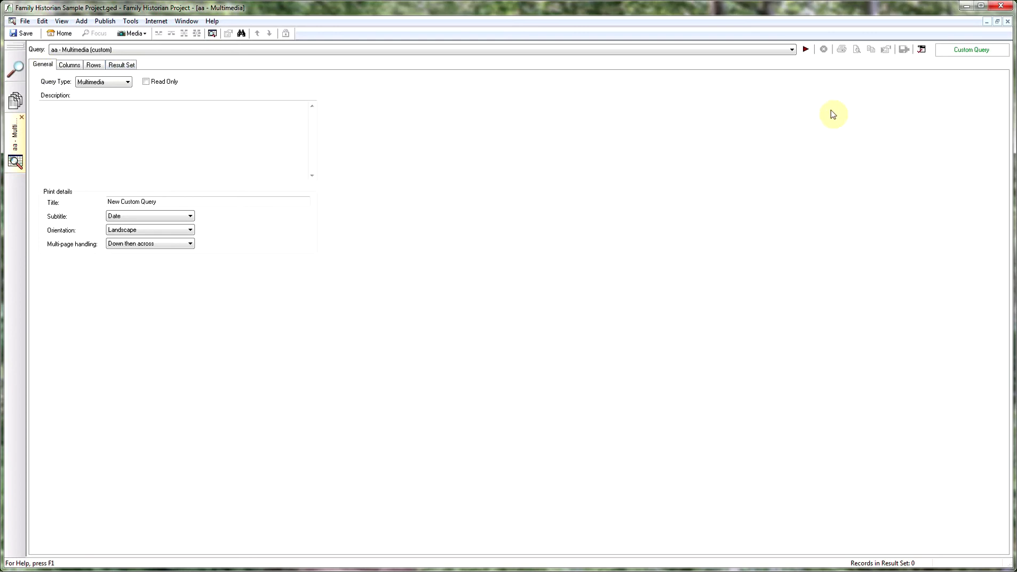
Step: Create a new custom query named "Demo Married Women" with the query type Individual
{"action": "left_click", "coordinate": [923, 50]}
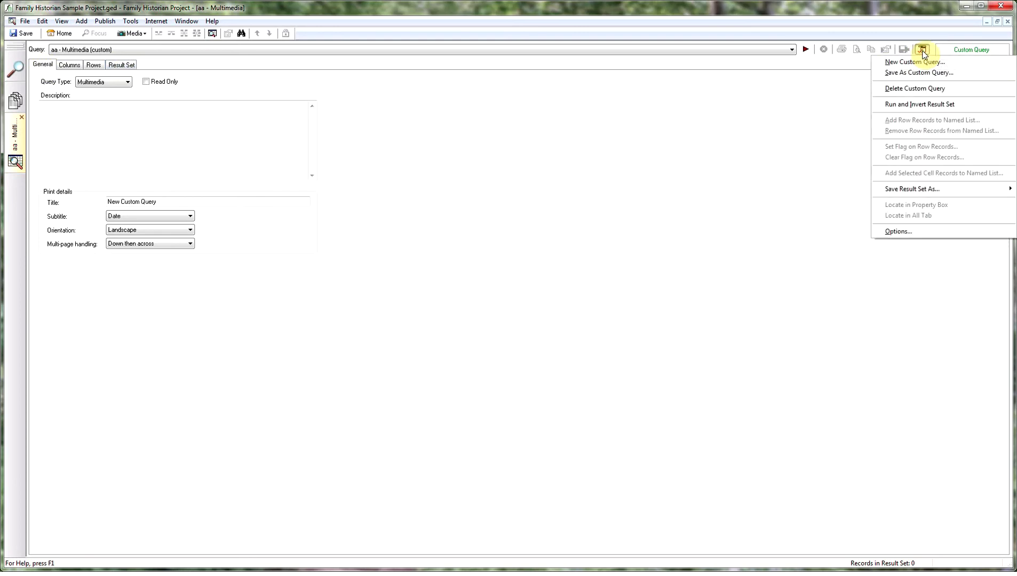
{"action": "left_click", "coordinate": [907, 67]}
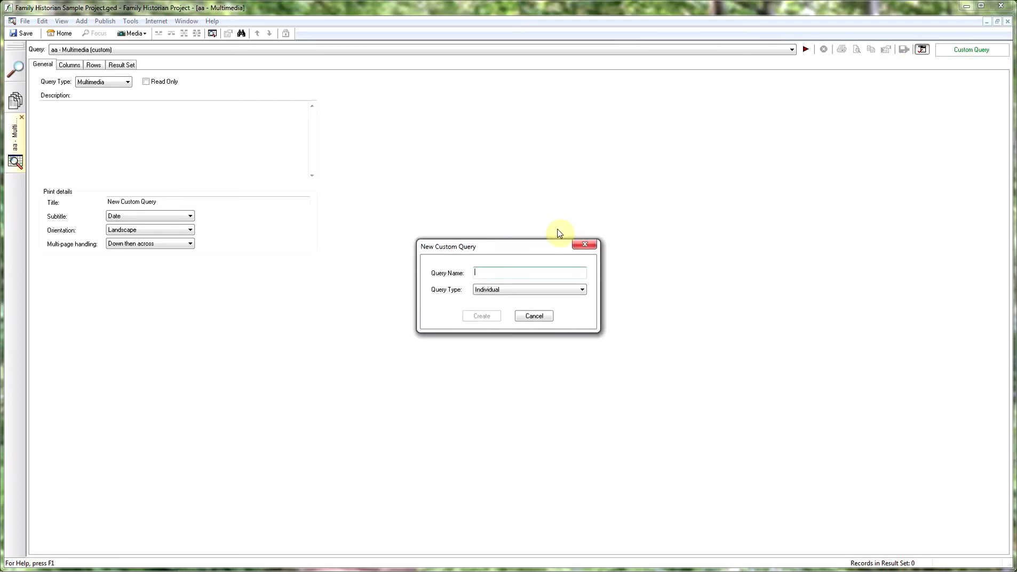
{"action": "type", "text": "Demoi"}
{"action": "key", "text": "BackSpace"}
{"action": "type", "text": "Married W"}
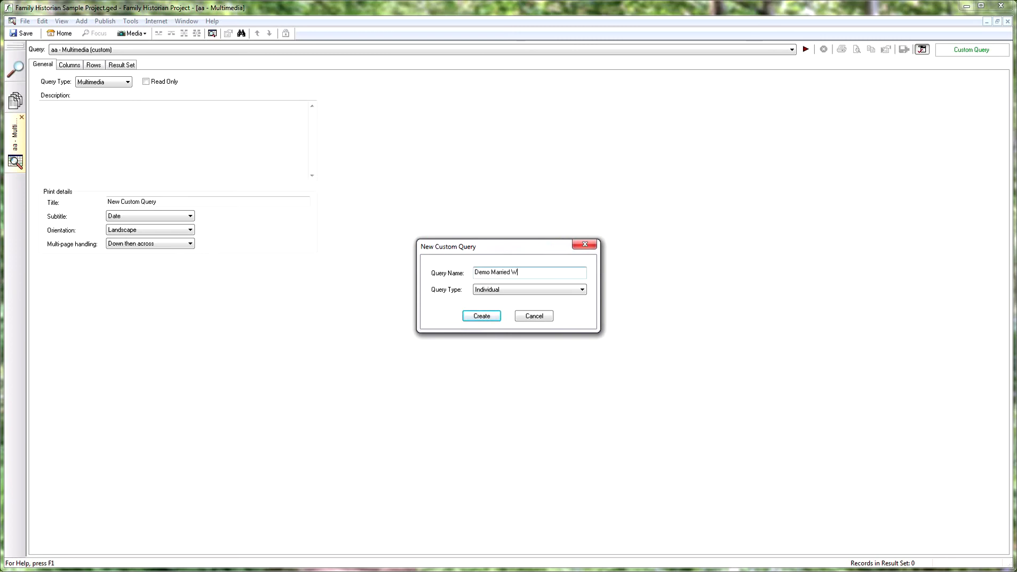
{"action": "type", "text": "omen"}
{"action": "left_click", "coordinate": [494, 295]}
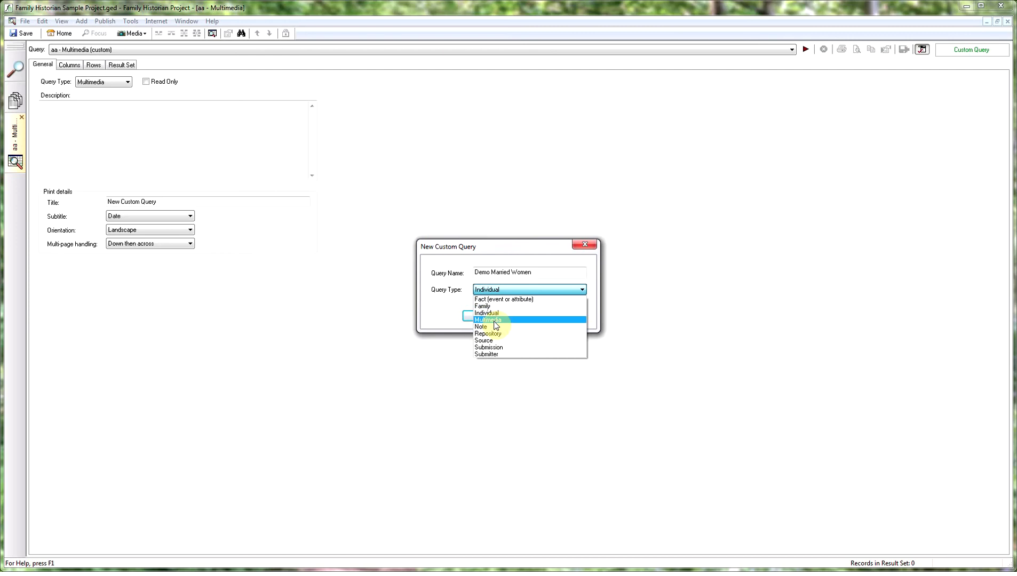
{"action": "left_click", "coordinate": [499, 291]}
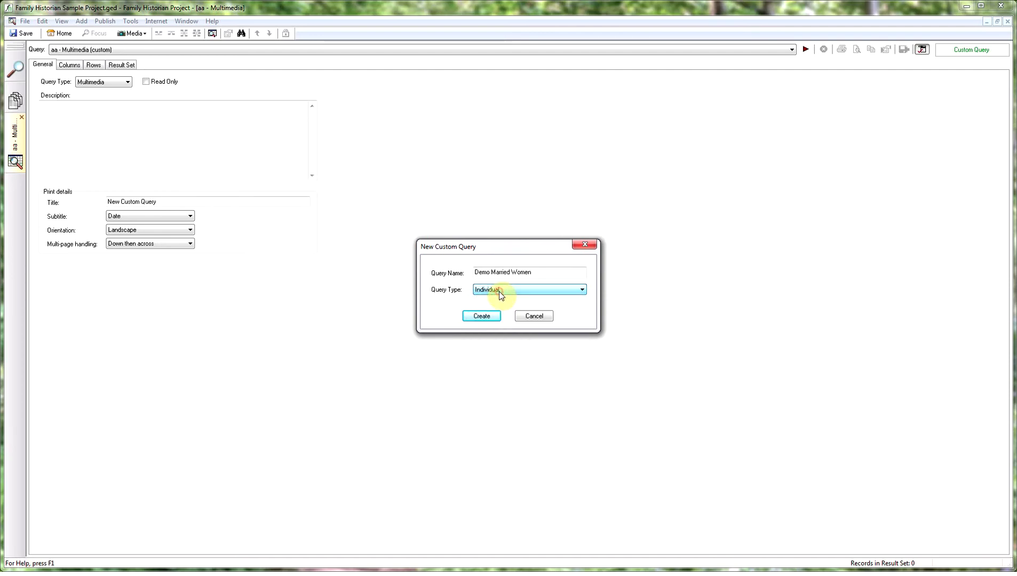
{"action": "left_click", "coordinate": [482, 317]}
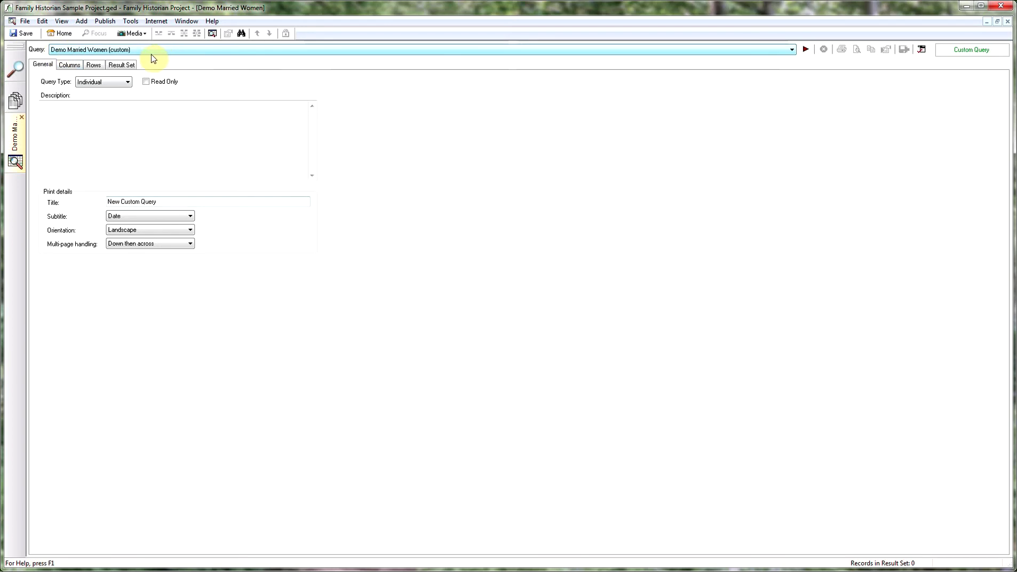
Step: Enter the description "List all married women with thier married surname" and set the print title to "Demo Married Women"
{"action": "left_click", "coordinate": [96, 116]}
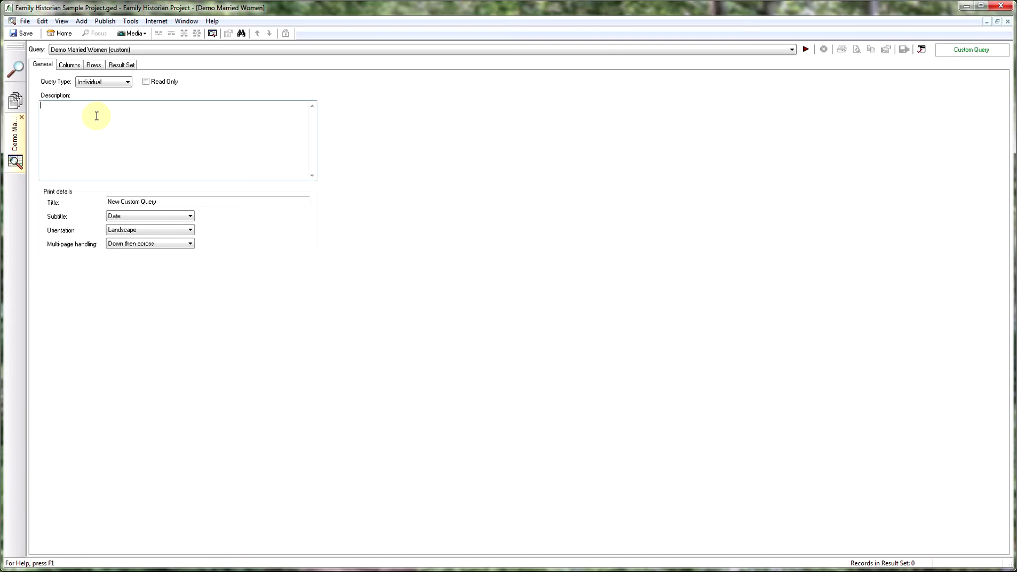
{"action": "type", "text": "List all married women with thier married surname"}
{"action": "left_click_drag", "start_coordinate": [179, 201], "coordinate": [51, 191]}
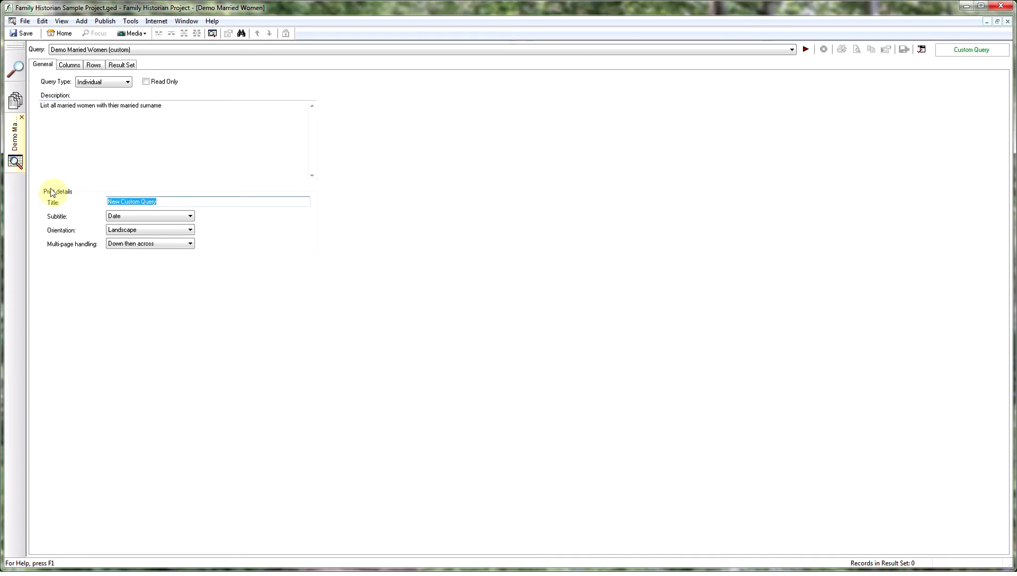
{"action": "type", "text": "Demo Married Women"}
Step: Run the query with its default column and widen the Individual column in the results to fit the full names
{"action": "left_click", "coordinate": [70, 67]}
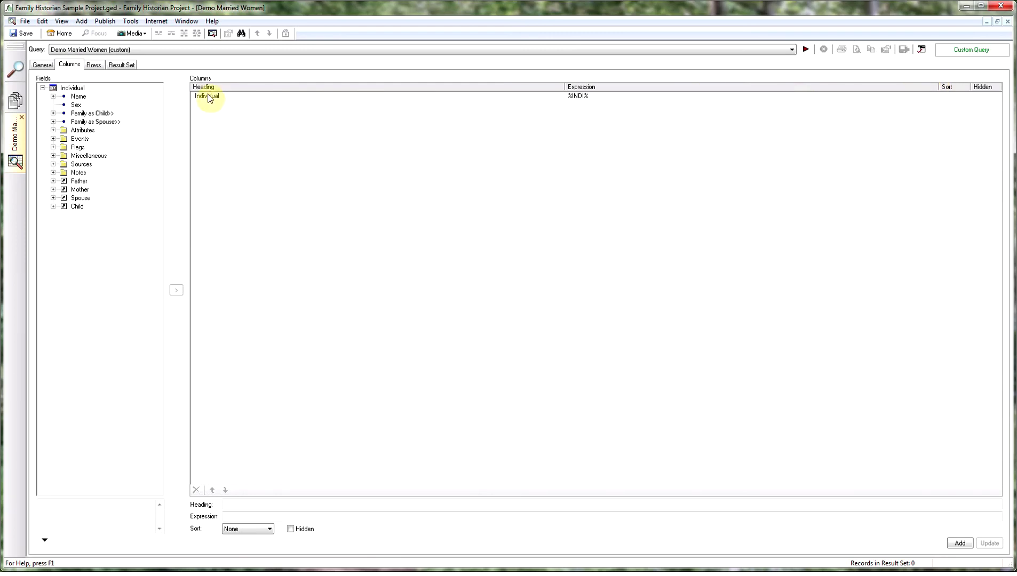
{"action": "left_click", "coordinate": [807, 51]}
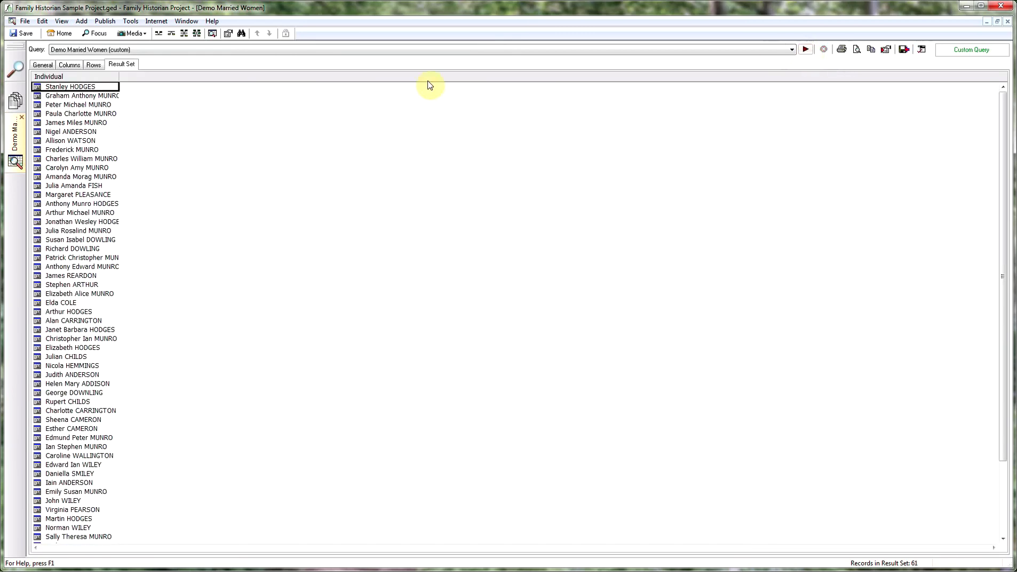
{"action": "left_click_drag", "start_coordinate": [119, 78], "coordinate": [191, 82]}
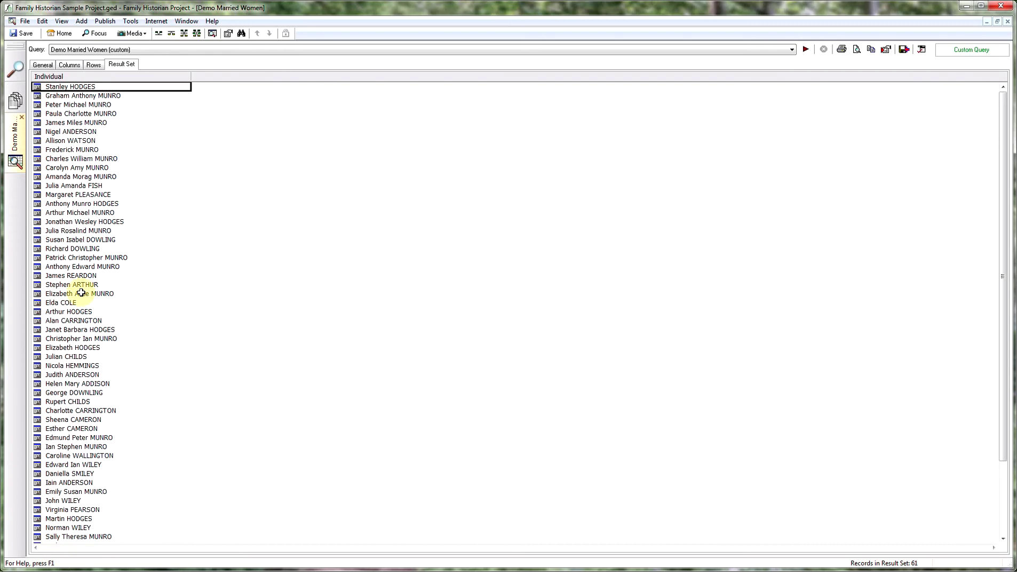
Step: Add the spouse's name with the SURNAME qualifier as a query column and run the query
{"action": "left_click", "coordinate": [70, 67]}
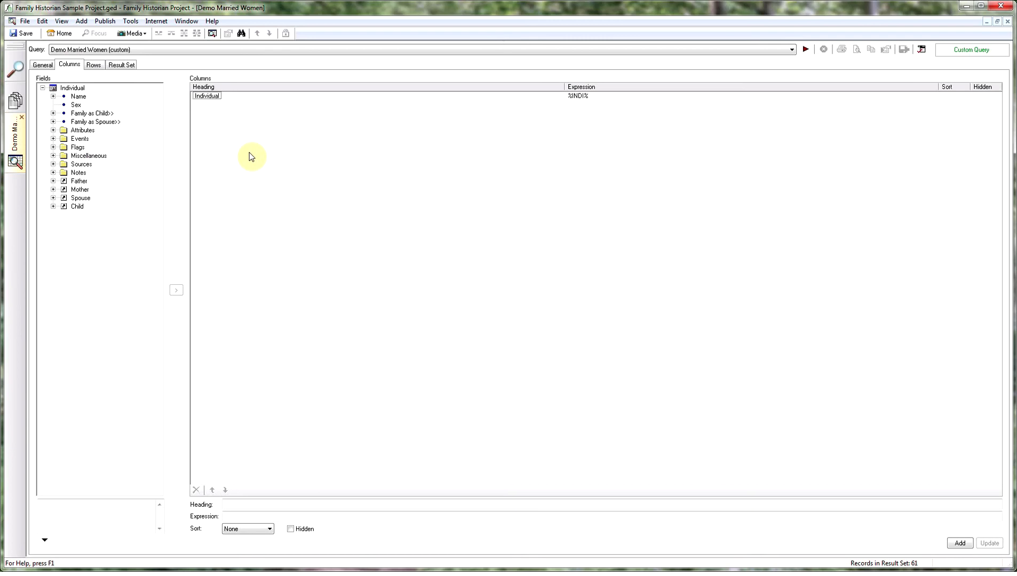
{"action": "left_click", "coordinate": [54, 123]}
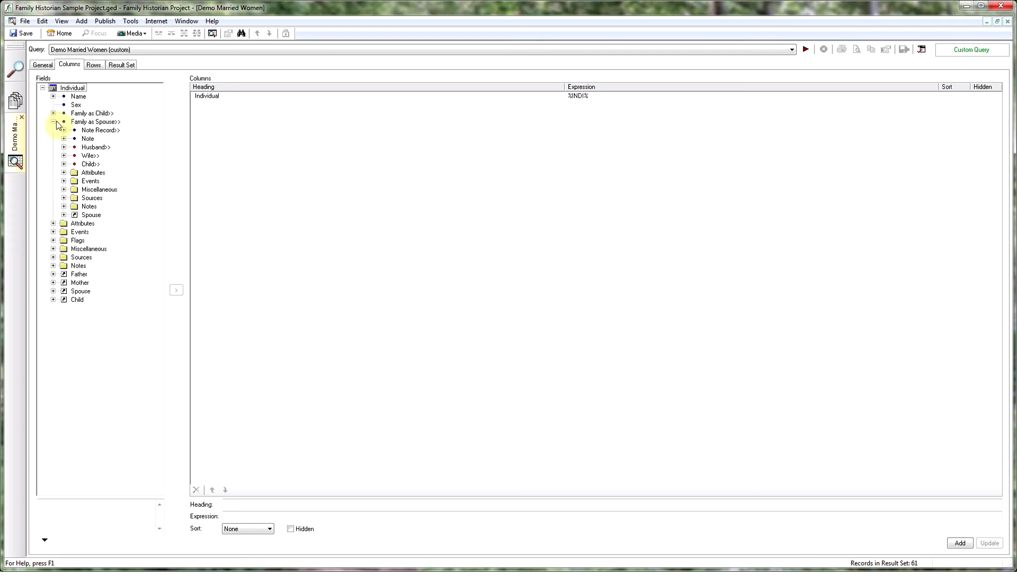
{"action": "left_click", "coordinate": [53, 122]}
{"action": "left_click", "coordinate": [53, 198]}
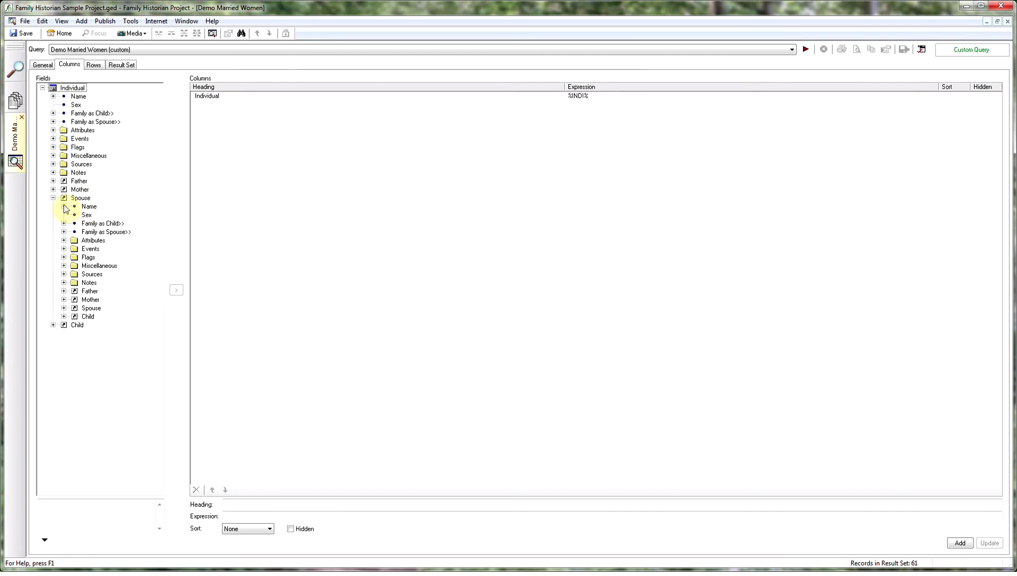
{"action": "left_click", "coordinate": [64, 207]}
{"action": "left_click", "coordinate": [105, 216]}
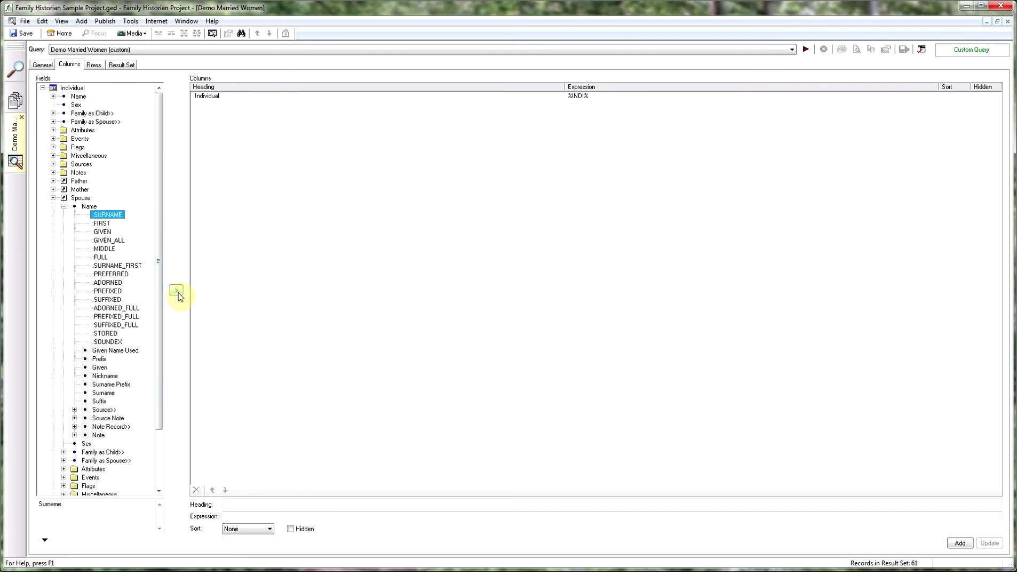
{"action": "left_click", "coordinate": [177, 291]}
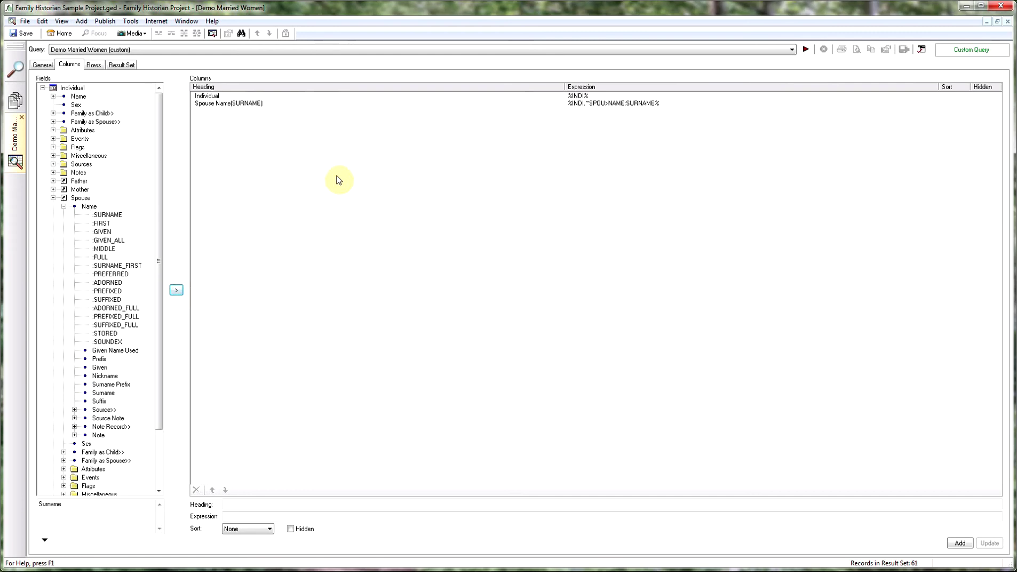
{"action": "left_click", "coordinate": [806, 50]}
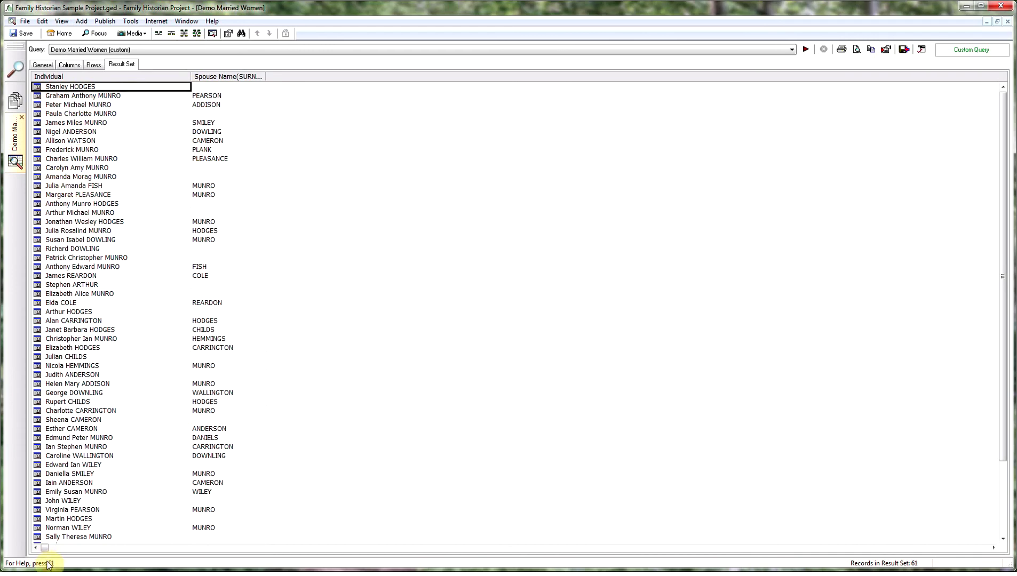
Step: Add a row filter that excludes individuals if INDI.SEX matches Male
{"action": "left_click", "coordinate": [63, 64]}
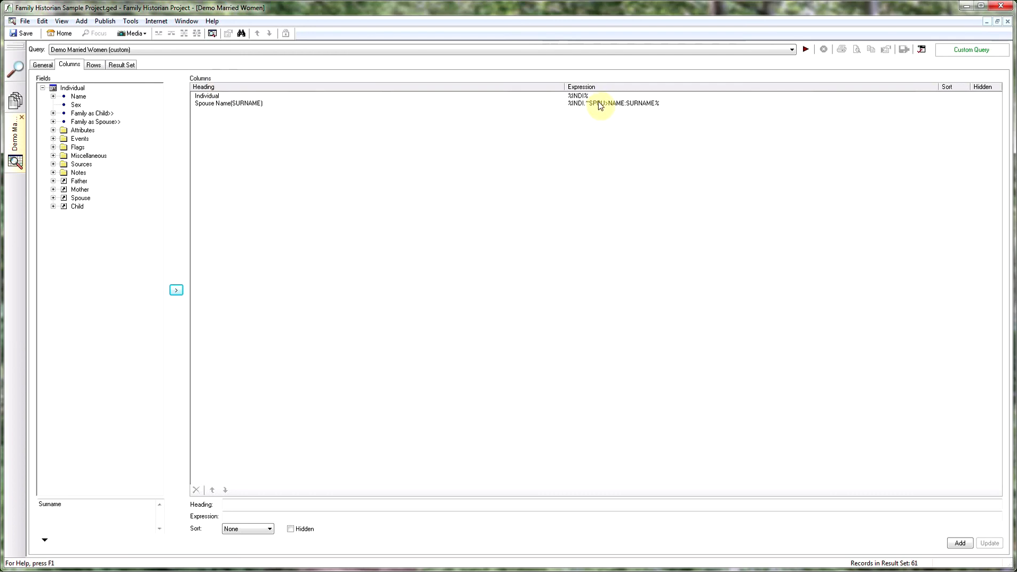
{"action": "left_click", "coordinate": [94, 65]}
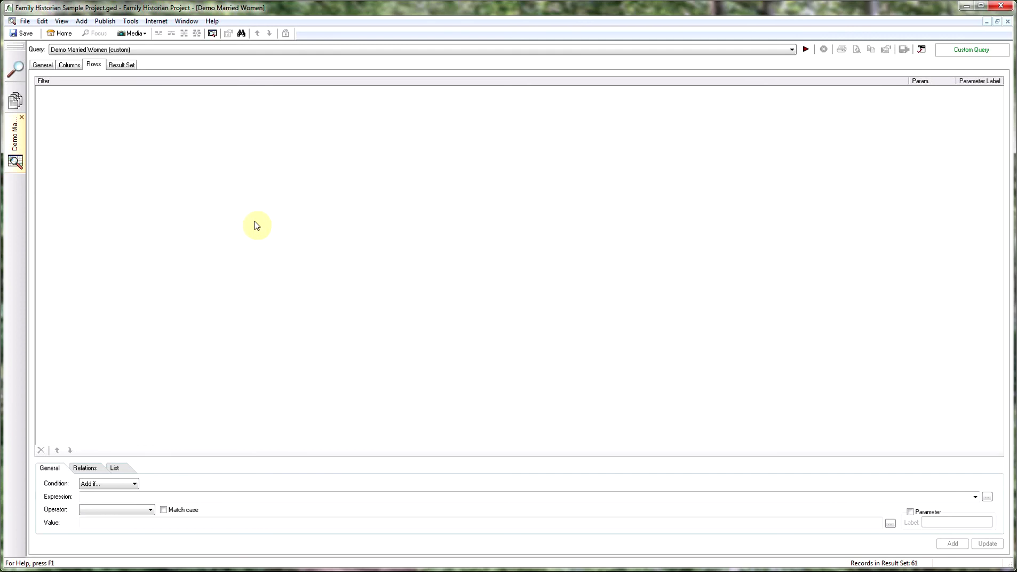
{"action": "left_click", "coordinate": [132, 486]}
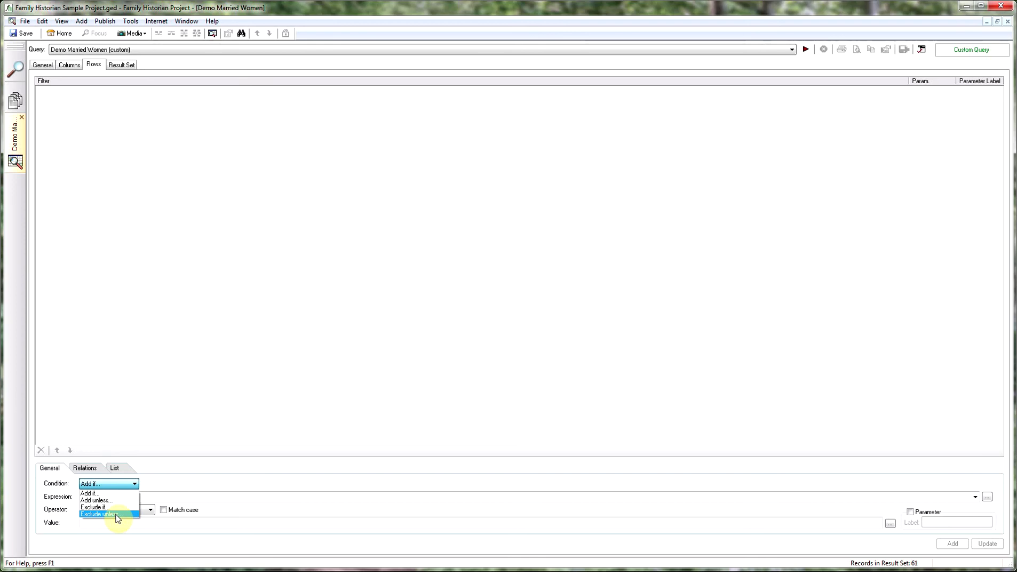
{"action": "left_click", "coordinate": [96, 507]}
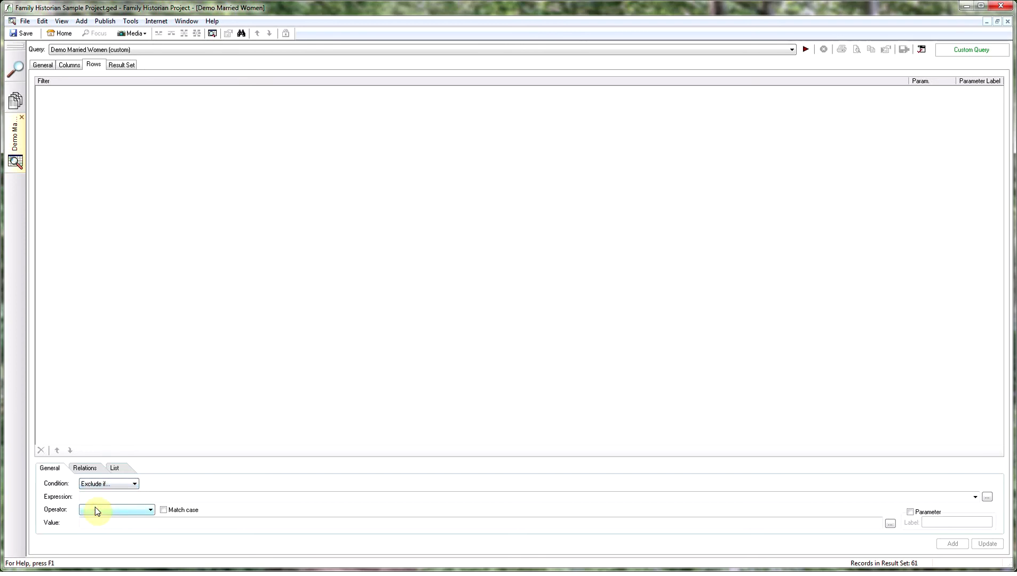
{"action": "left_click", "coordinate": [986, 498]}
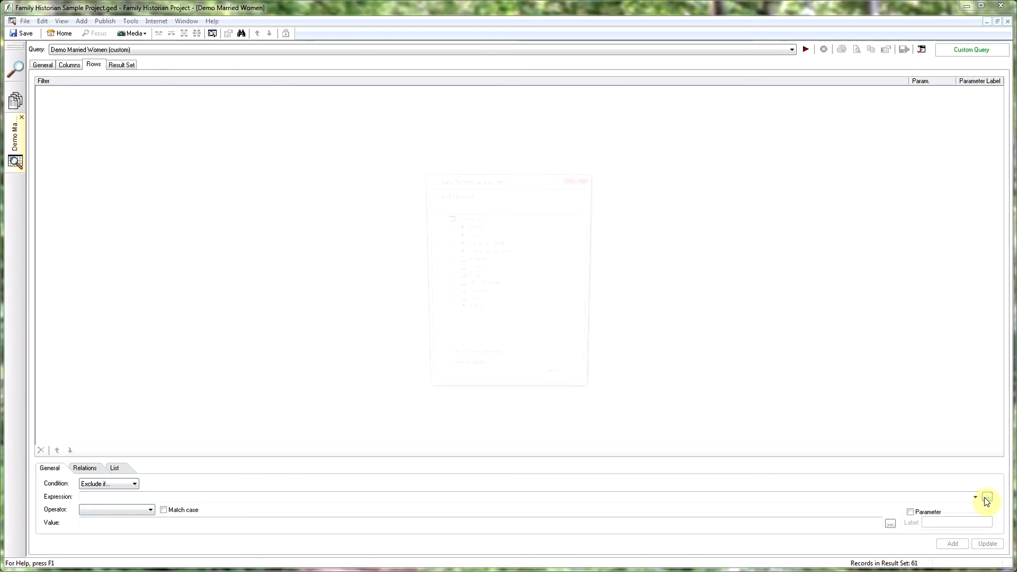
{"action": "left_click", "coordinate": [470, 234]}
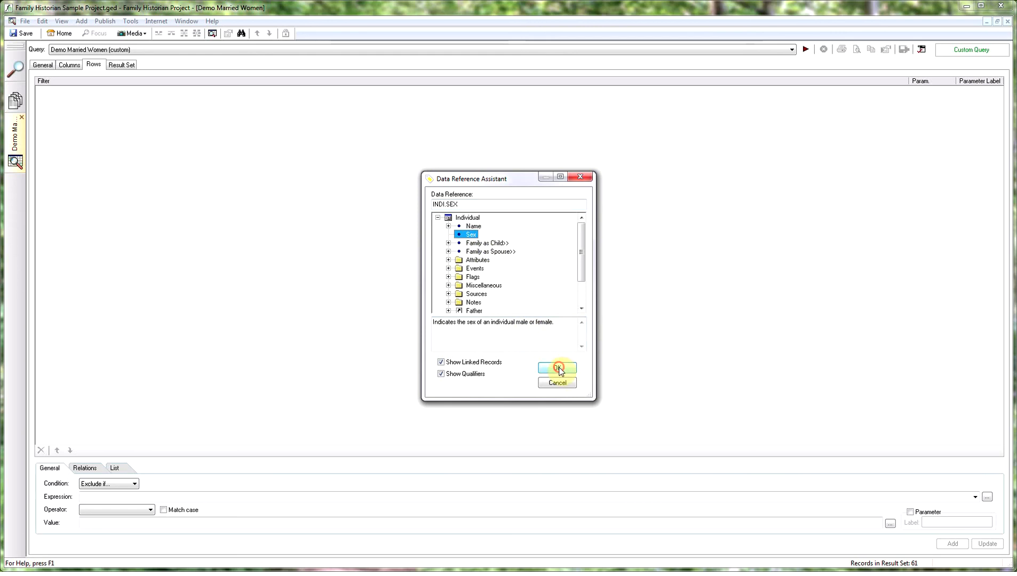
{"action": "left_click", "coordinate": [560, 368]}
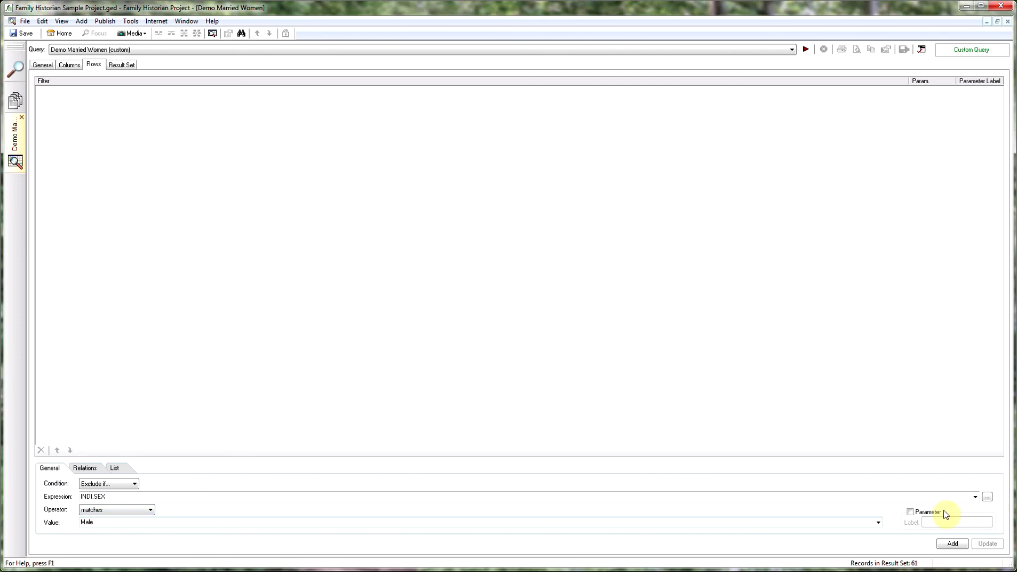
{"action": "left_click", "coordinate": [879, 522]}
{"action": "left_click", "coordinate": [879, 522]}
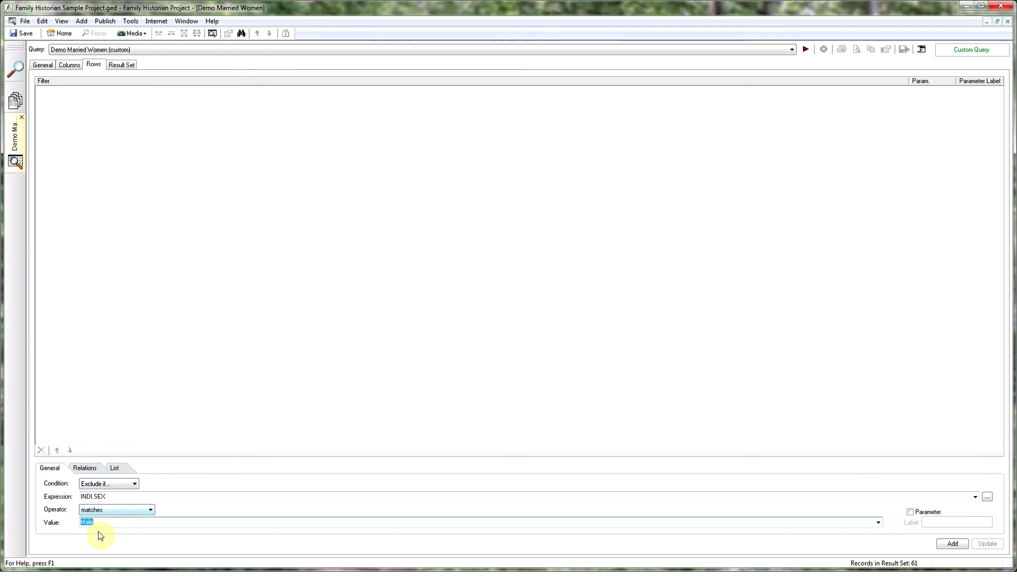
{"action": "left_click", "coordinate": [953, 544]}
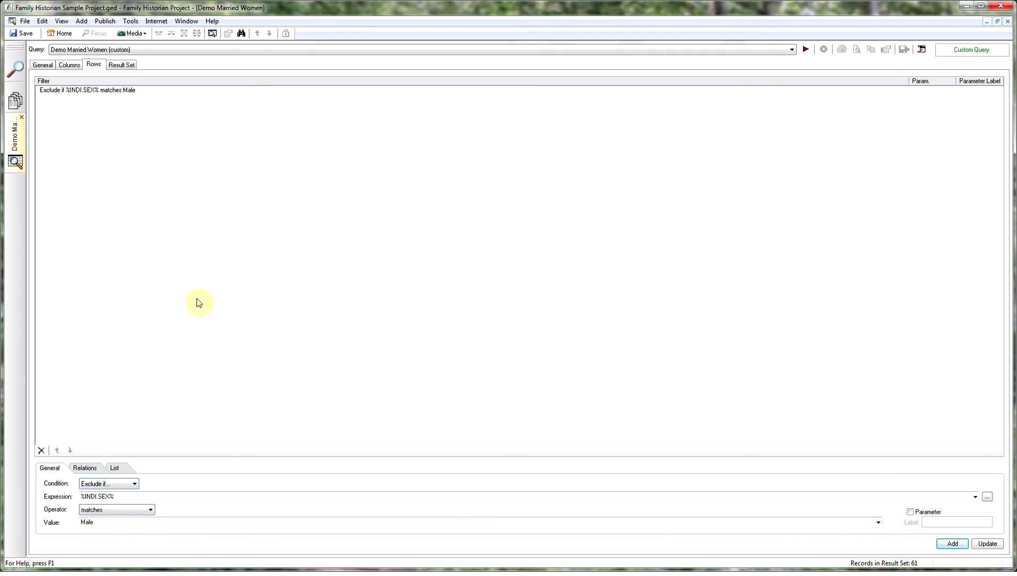
Step: Run the filtered query and examine the result rows that have an empty spouse surname
{"action": "left_click", "coordinate": [805, 49]}
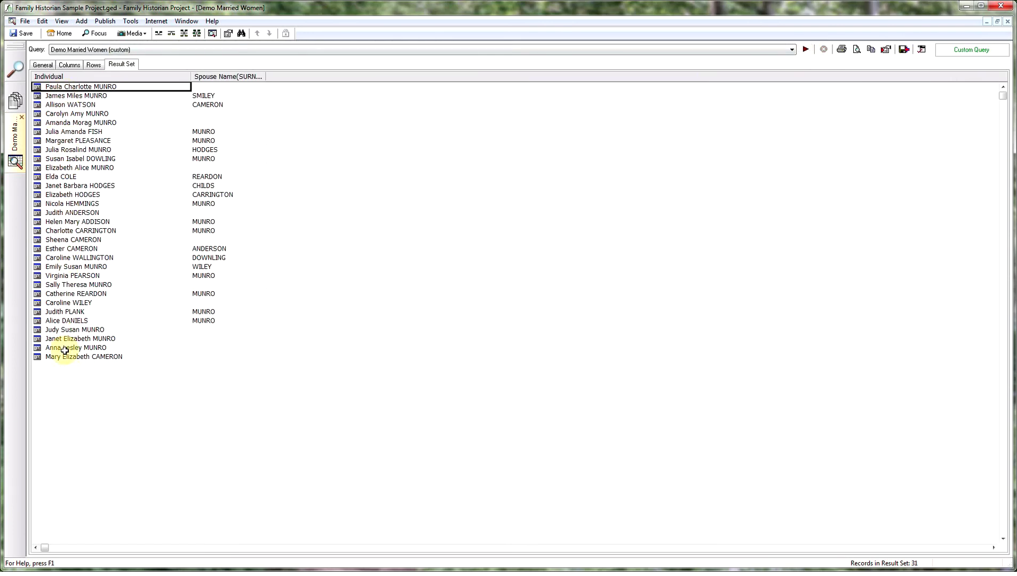
{"action": "left_click", "coordinate": [215, 89]}
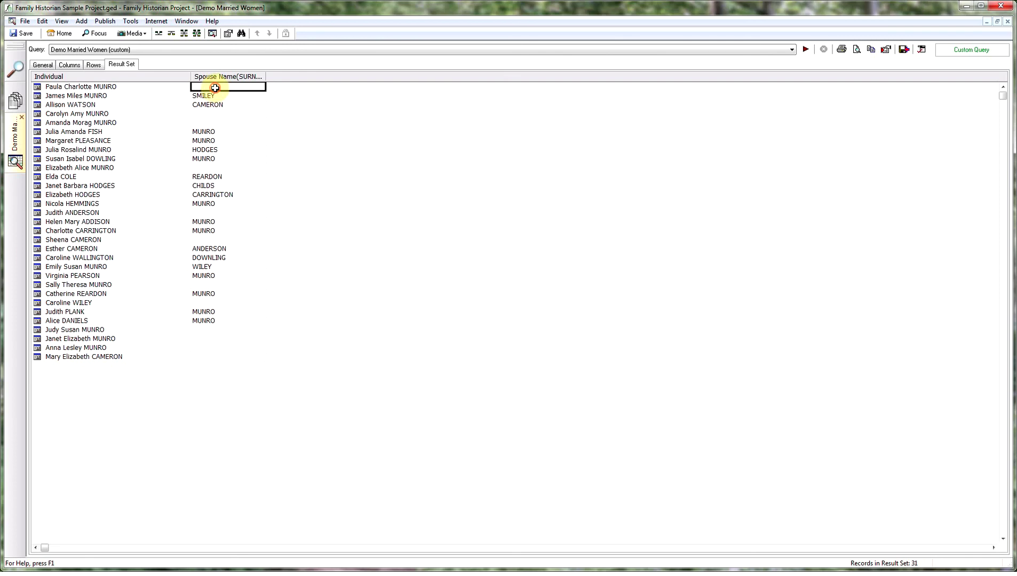
{"action": "left_click", "coordinate": [209, 113]}
{"action": "left_click", "coordinate": [209, 122]}
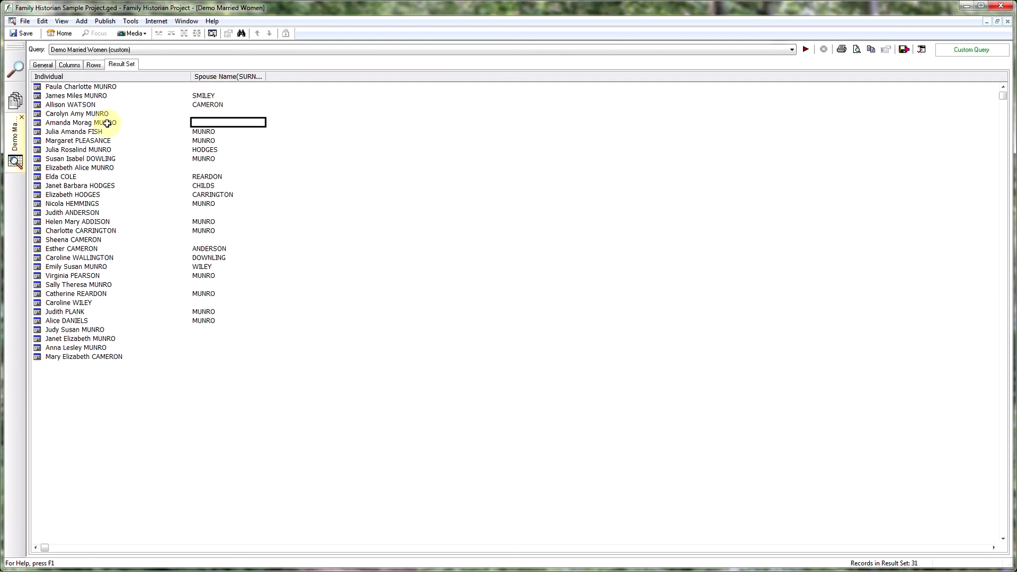
Step: Add a row filter that excludes individuals if the Family as Spouse reference INDI.FAMS is null, and run the query
{"action": "left_click", "coordinate": [94, 66]}
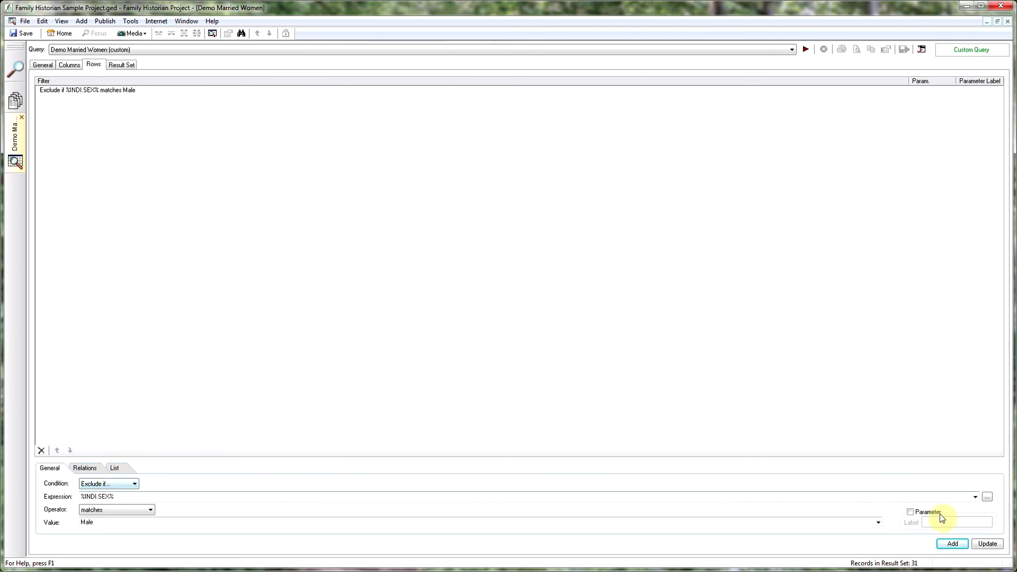
{"action": "left_click", "coordinate": [987, 497]}
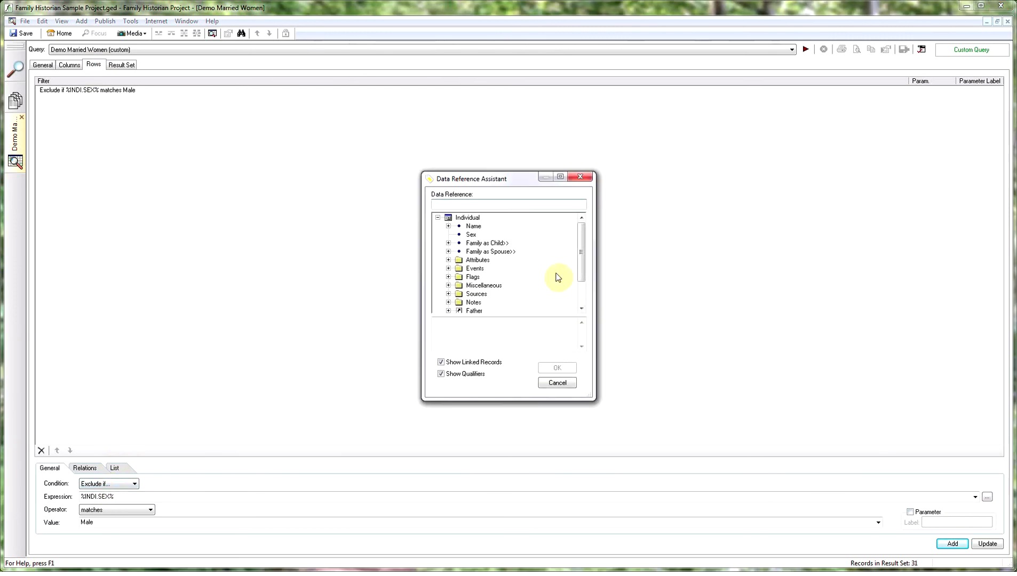
{"action": "left_click", "coordinate": [474, 252]}
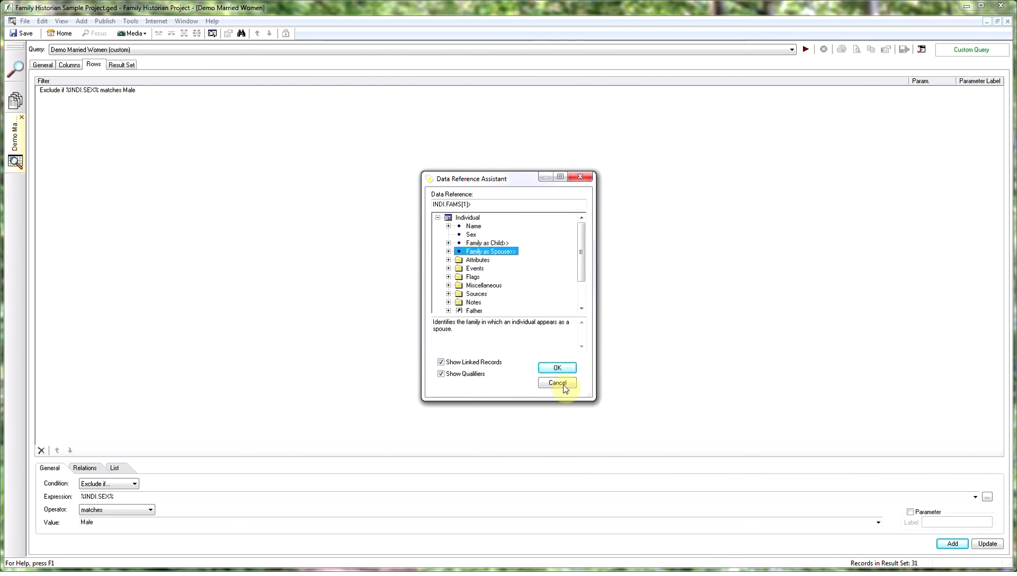
{"action": "left_click", "coordinate": [557, 368]}
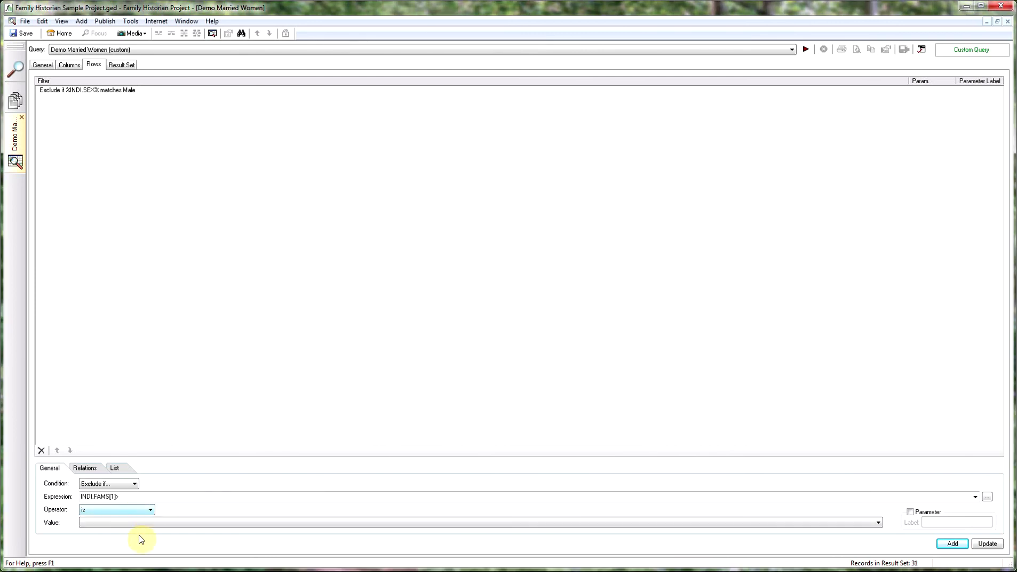
{"action": "left_click", "coordinate": [102, 510]}
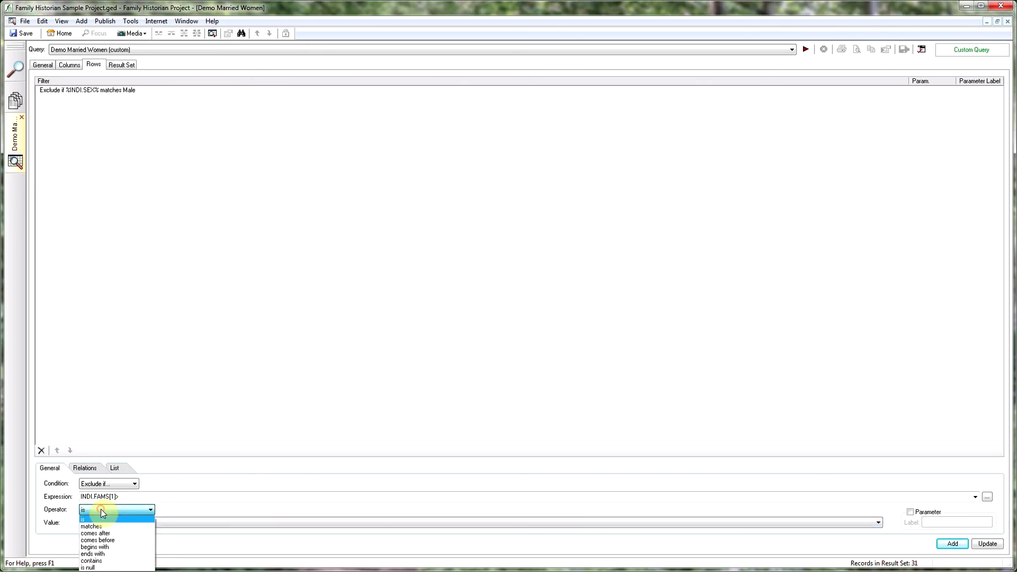
{"action": "left_click", "coordinate": [94, 568]}
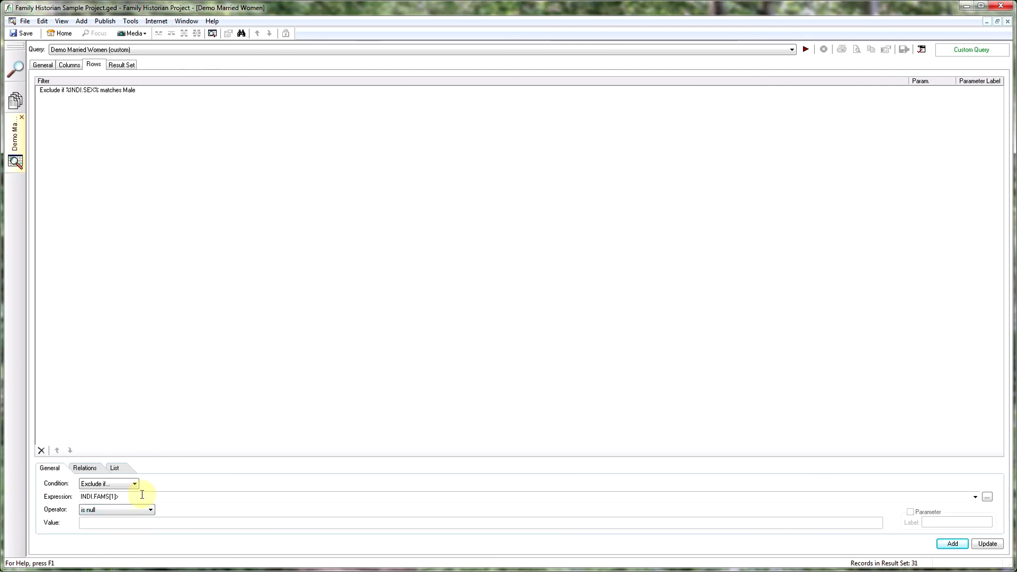
{"action": "left_click", "coordinate": [952, 544]}
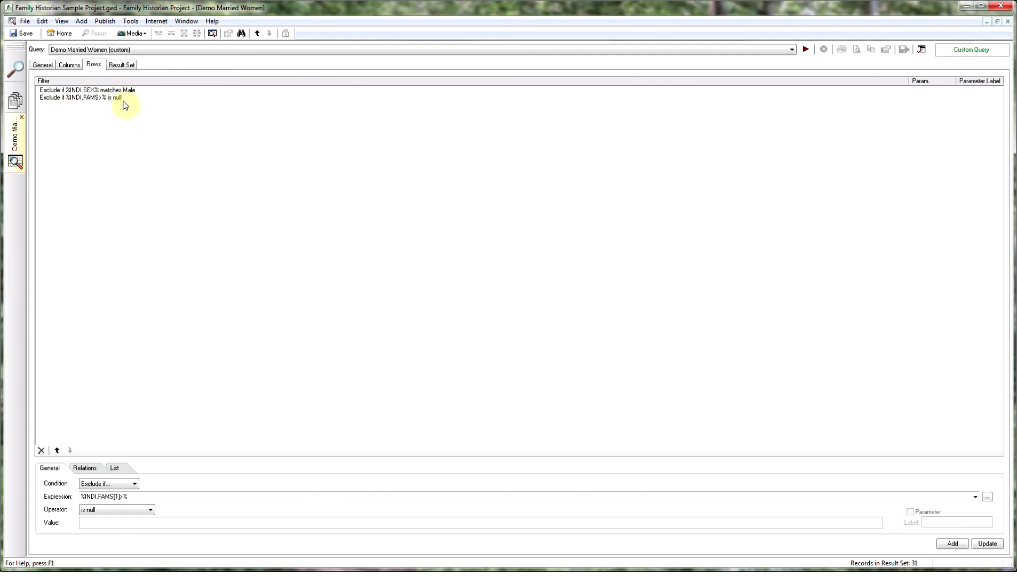
{"action": "left_click", "coordinate": [807, 51]}
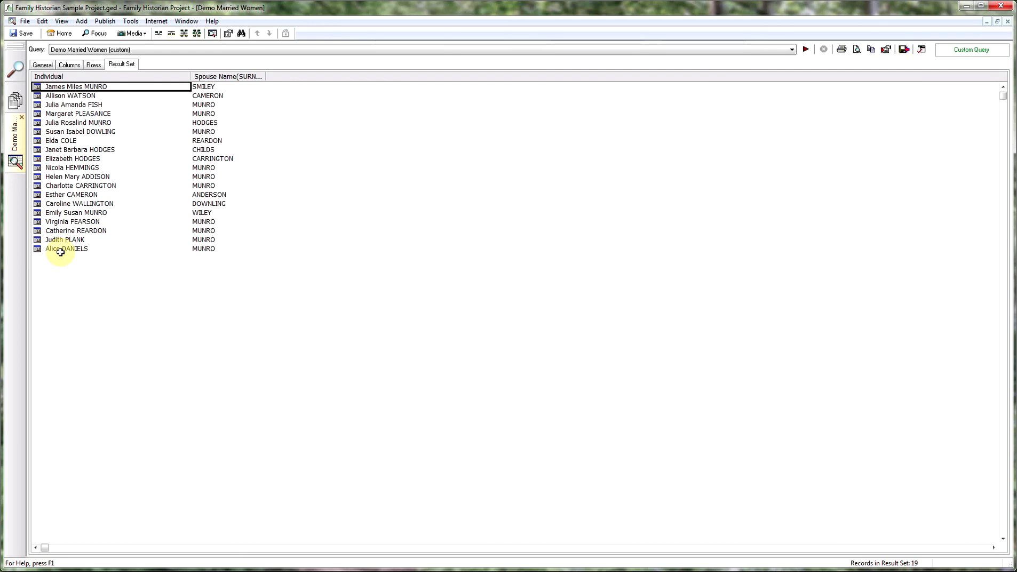
Step: Move the spouse surname column ahead of the Individual column and choose Ascending as its sort order
{"action": "left_click", "coordinate": [70, 65]}
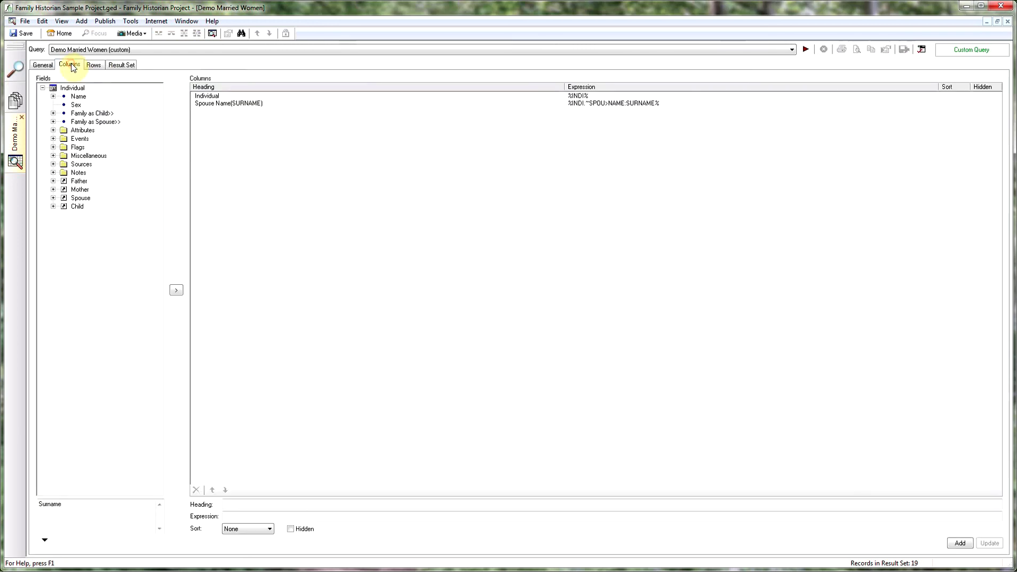
{"action": "left_click", "coordinate": [221, 103]}
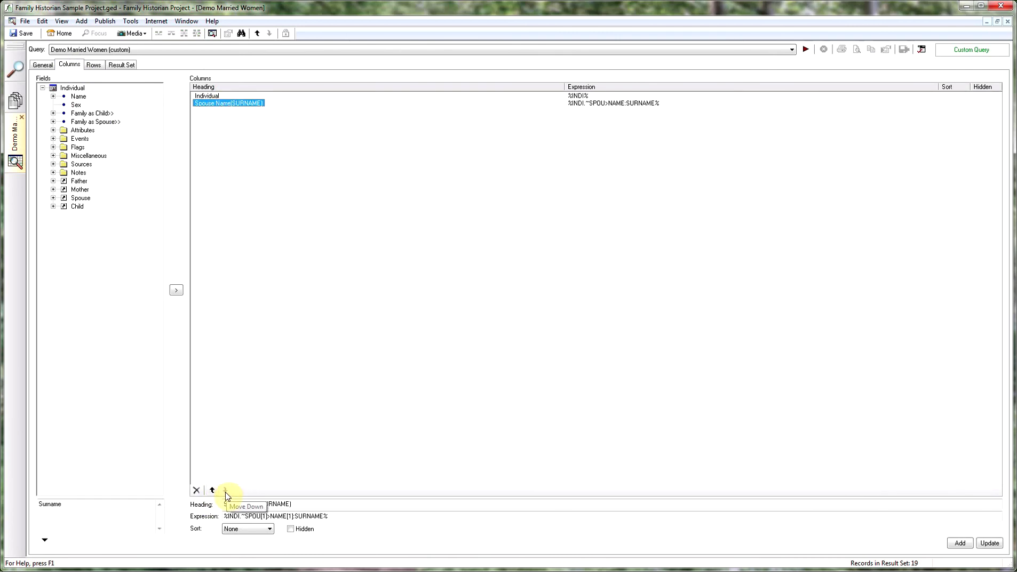
{"action": "left_click", "coordinate": [213, 491]}
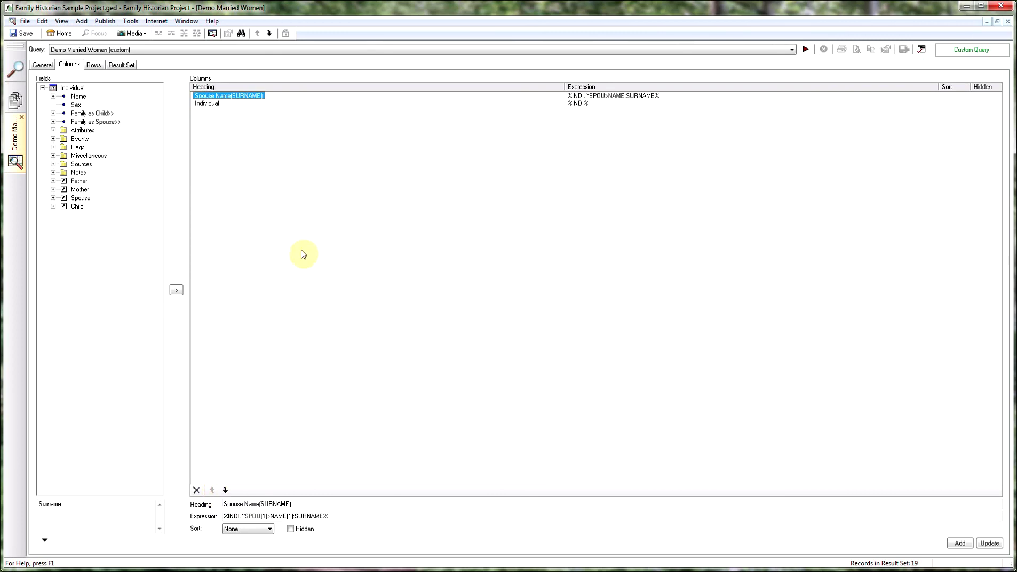
{"action": "left_click", "coordinate": [257, 528]}
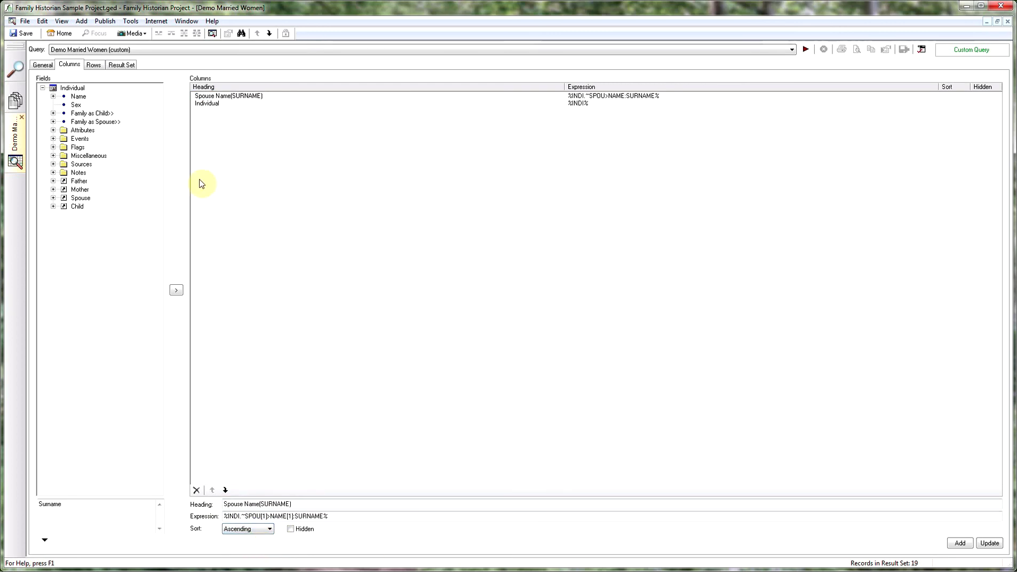
Step: Add the individual's name with the GIVEN_ALL qualifier as a column and update the spouse surname column with its pending sort change
{"action": "left_click", "coordinate": [53, 96]}
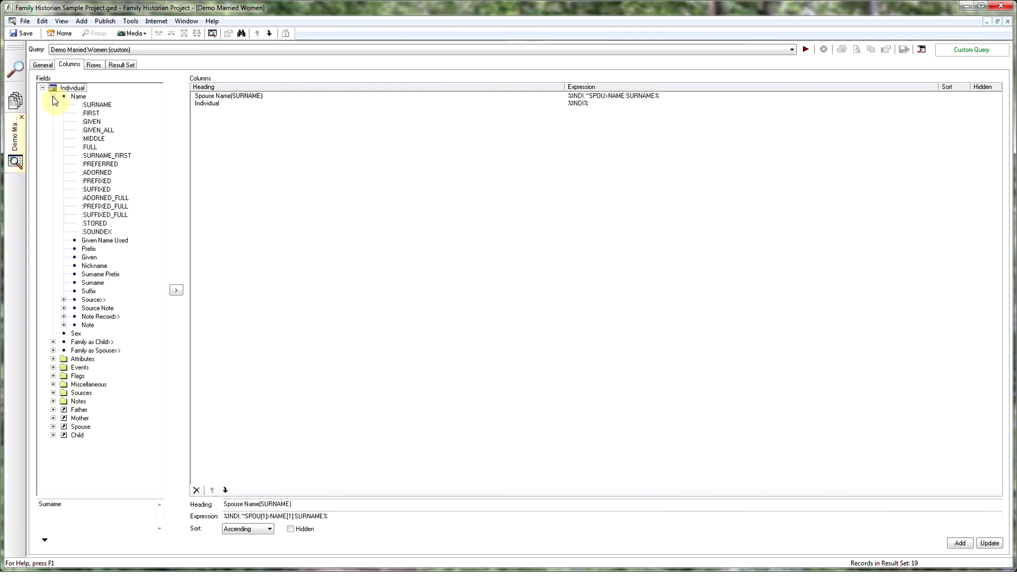
{"action": "left_click", "coordinate": [98, 130]}
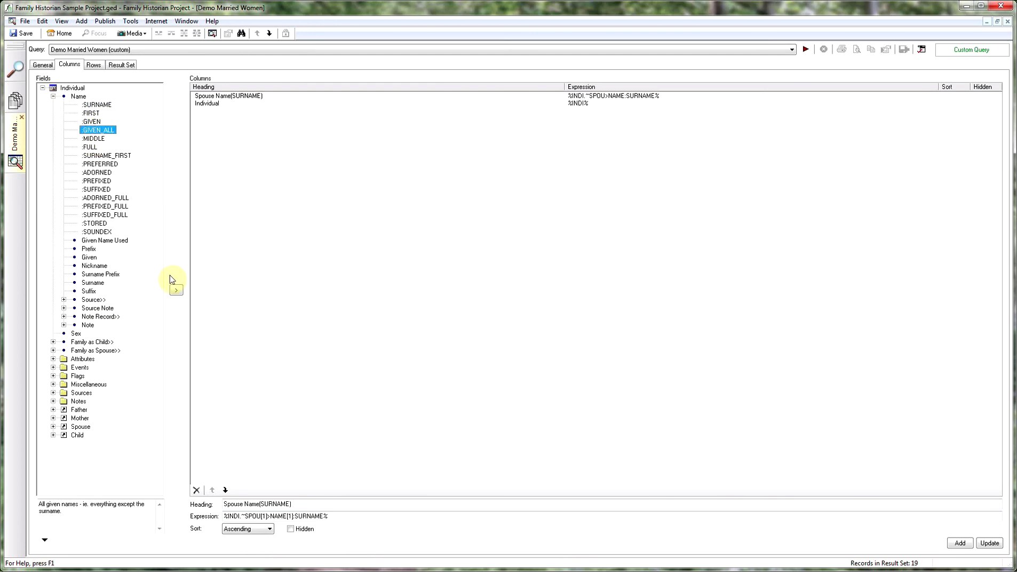
{"action": "left_click", "coordinate": [177, 291]}
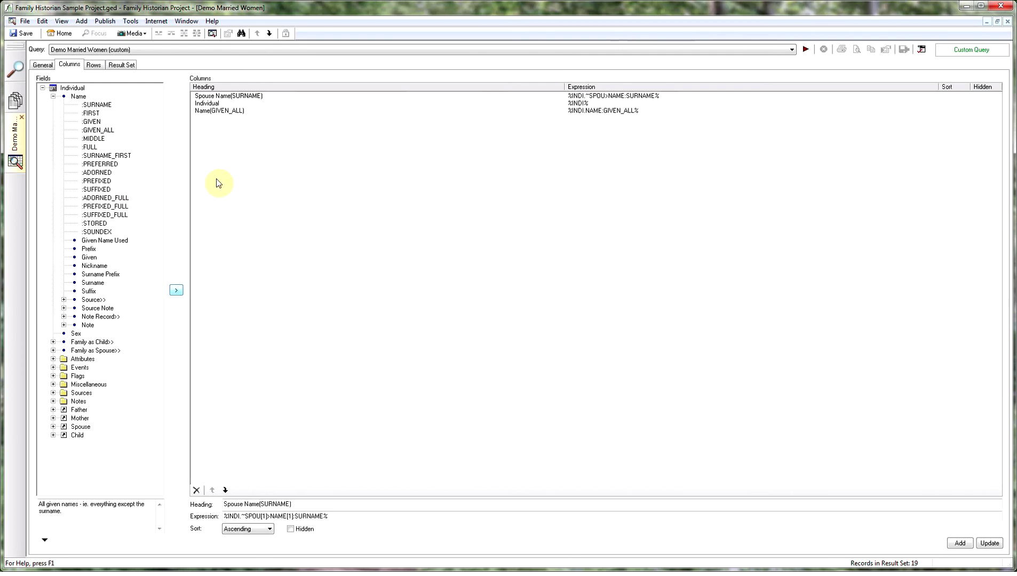
{"action": "left_click", "coordinate": [212, 115]}
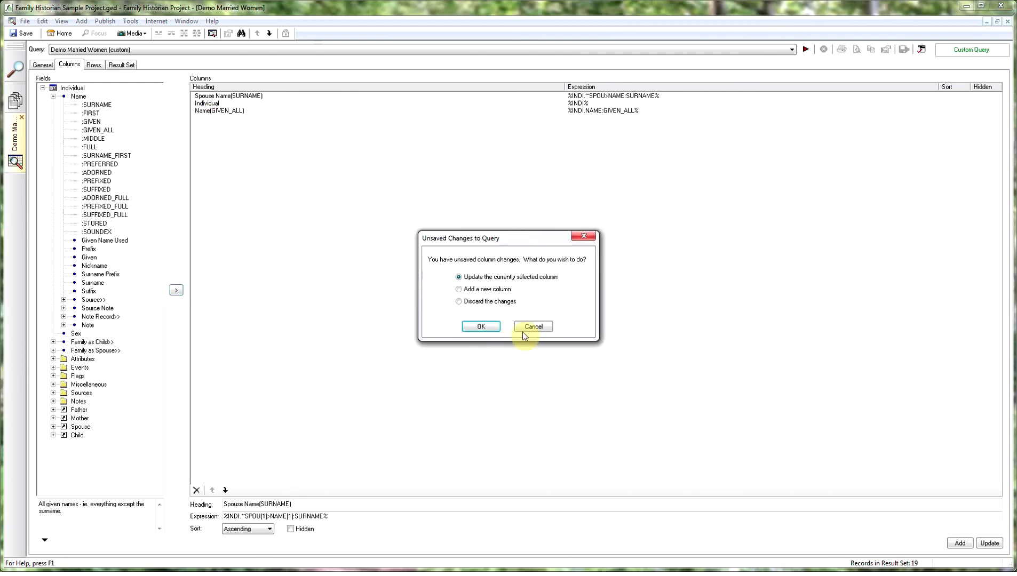
{"action": "left_click", "coordinate": [477, 327]}
{"action": "left_click", "coordinate": [480, 326]}
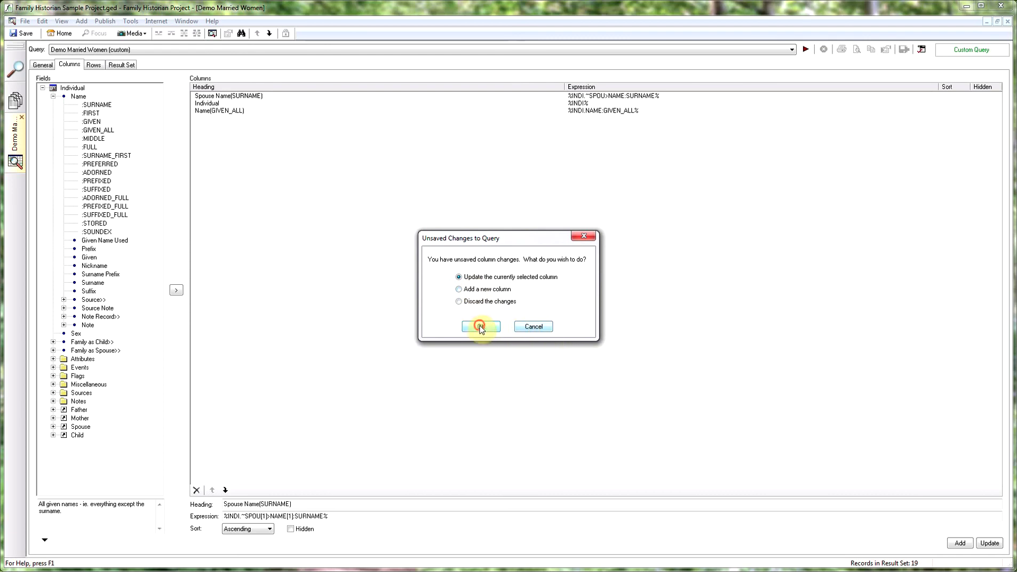
Step: Move the Name(GIVEN_ALL) column ahead of Individual, update it with Ascending sort, and run the query
{"action": "left_click", "coordinate": [210, 112]}
{"action": "left_click", "coordinate": [212, 491]}
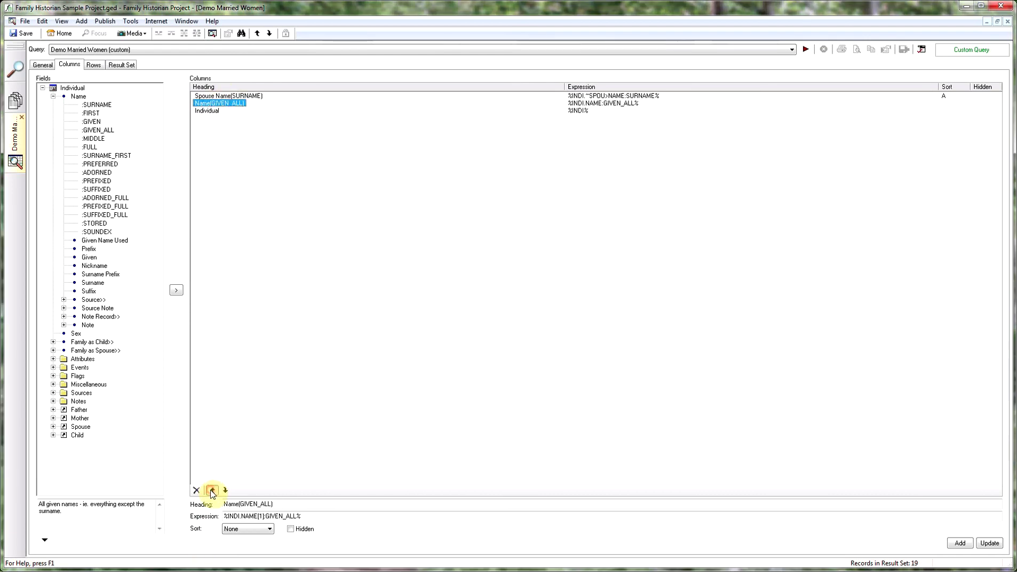
{"action": "left_click", "coordinate": [261, 529]}
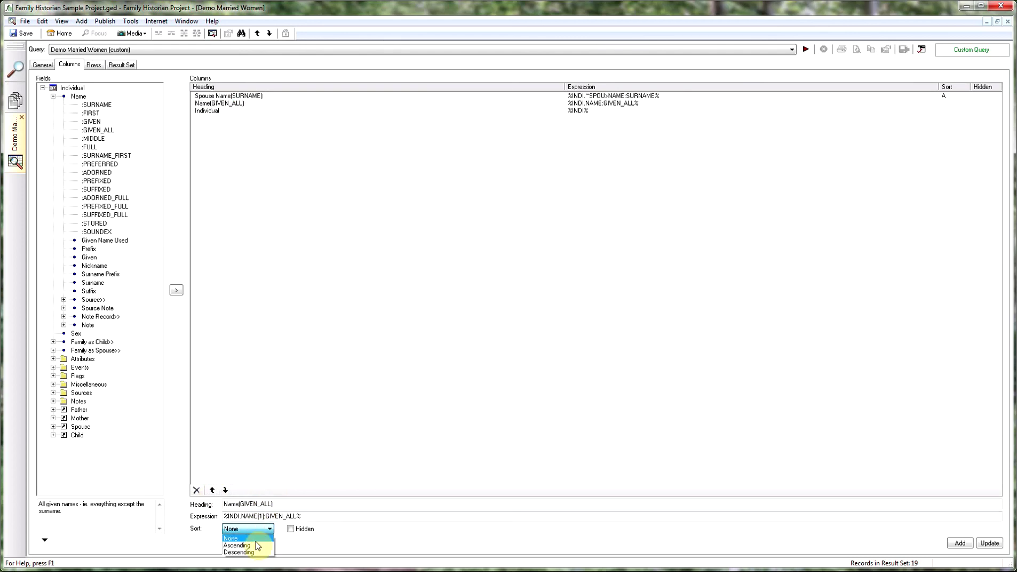
{"action": "left_click", "coordinate": [258, 546]}
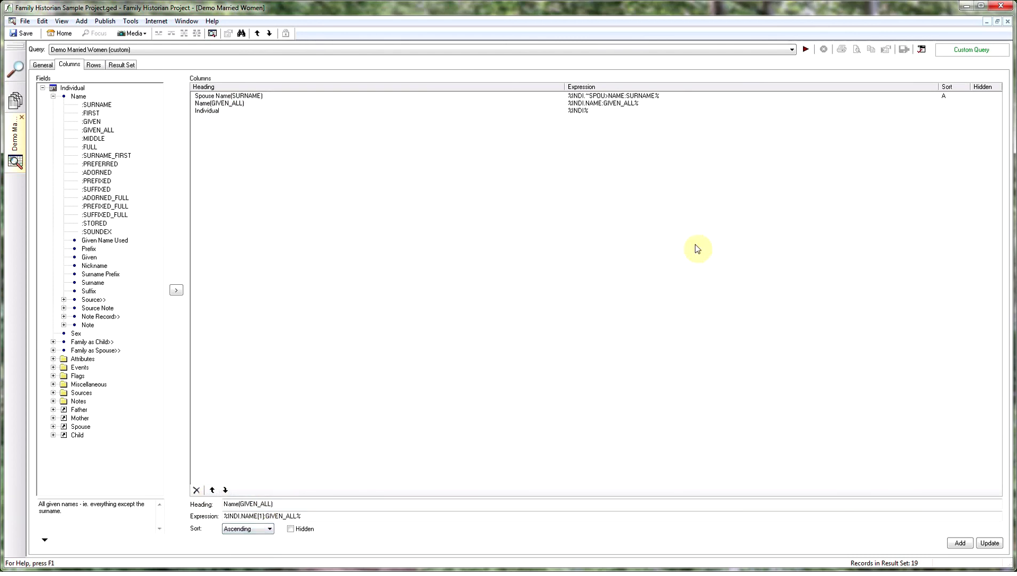
{"action": "left_click", "coordinate": [992, 545]}
{"action": "left_click", "coordinate": [805, 49]}
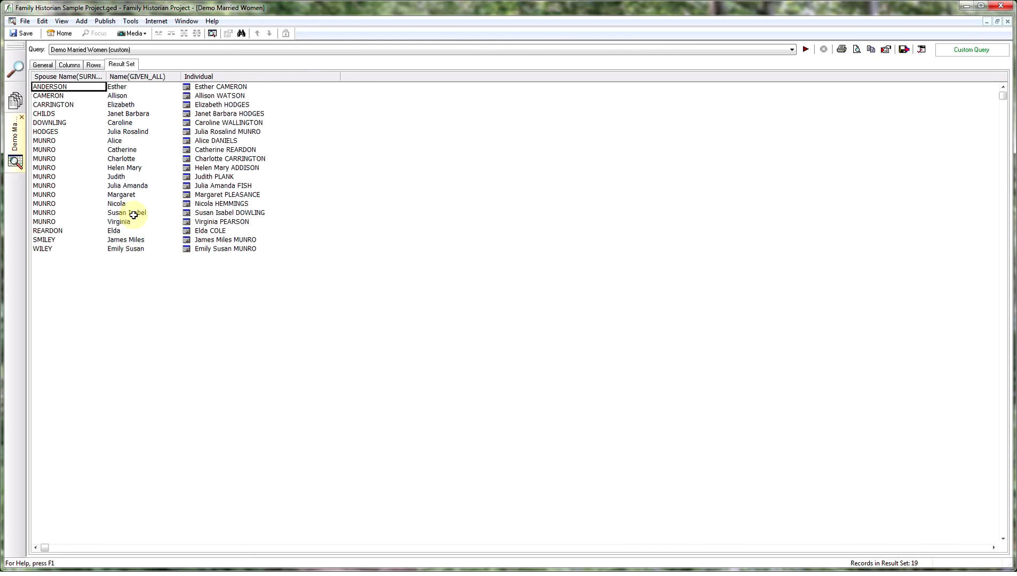
Step: Add a row filter that excludes individuals unless INDI.NAME:SURNAME matches a parameter labelled Surname
{"action": "left_click", "coordinate": [94, 66]}
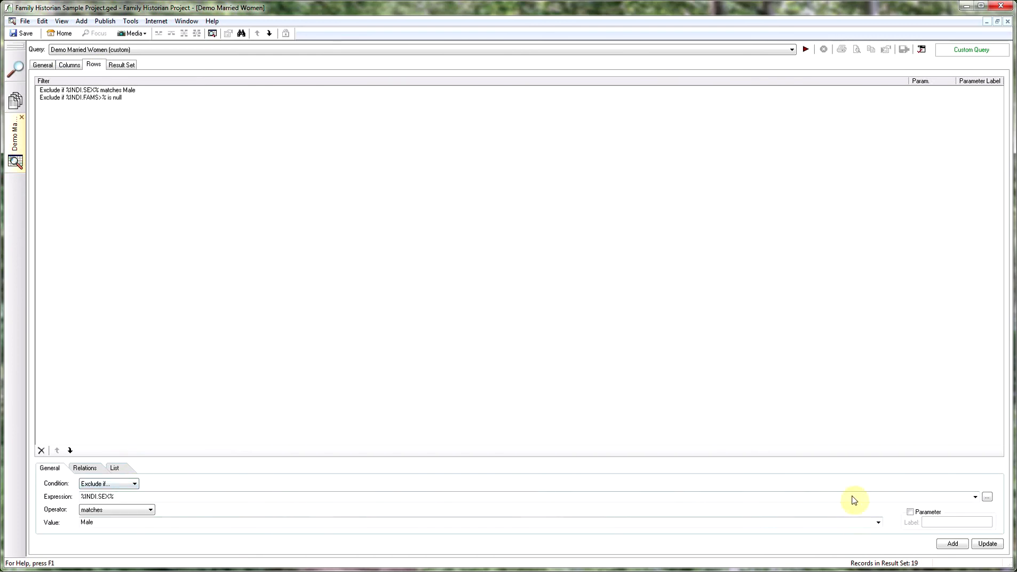
{"action": "left_click", "coordinate": [988, 498]}
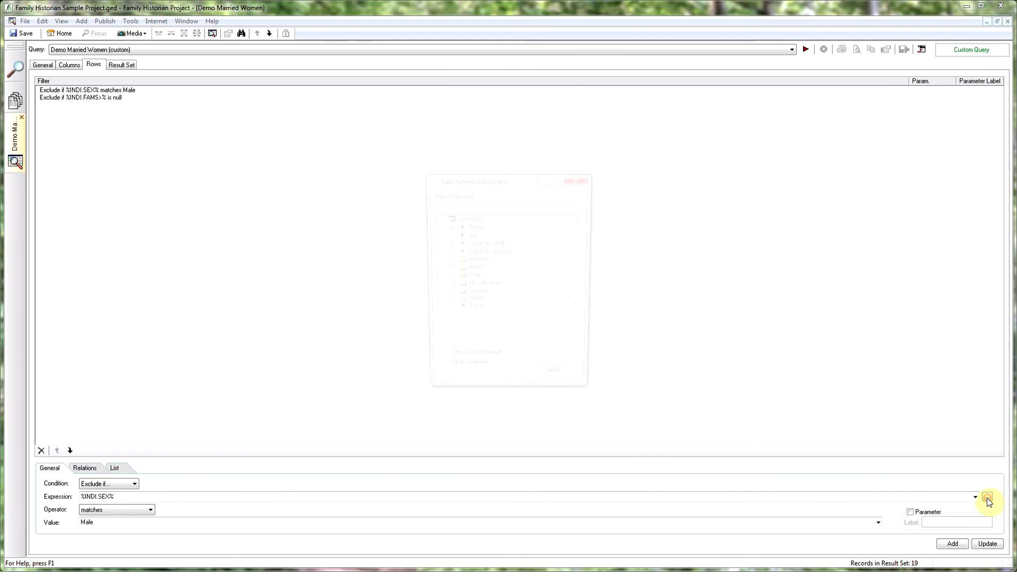
{"action": "left_click", "coordinate": [448, 227]}
{"action": "left_click", "coordinate": [491, 235]}
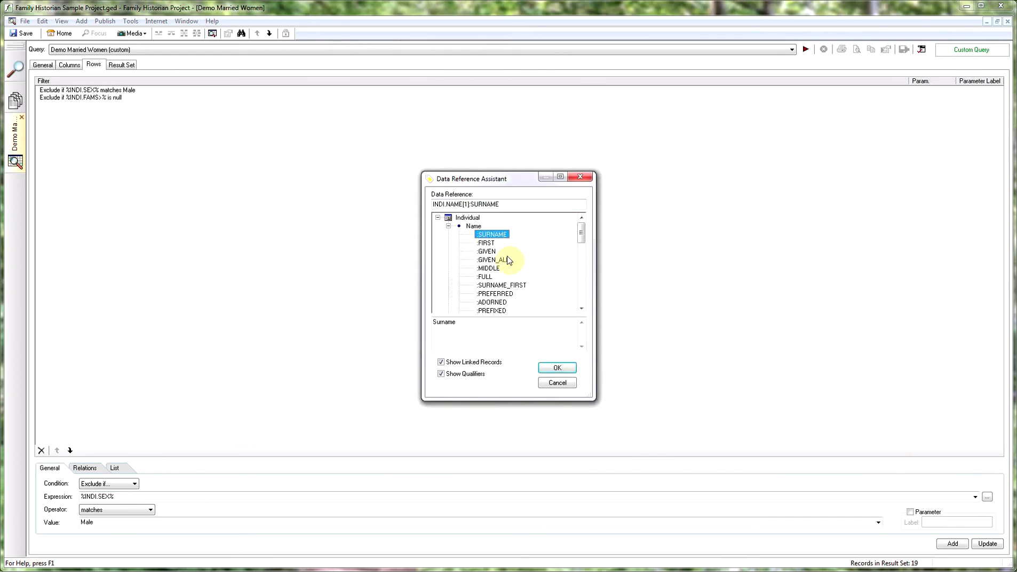
{"action": "left_click", "coordinate": [561, 370]}
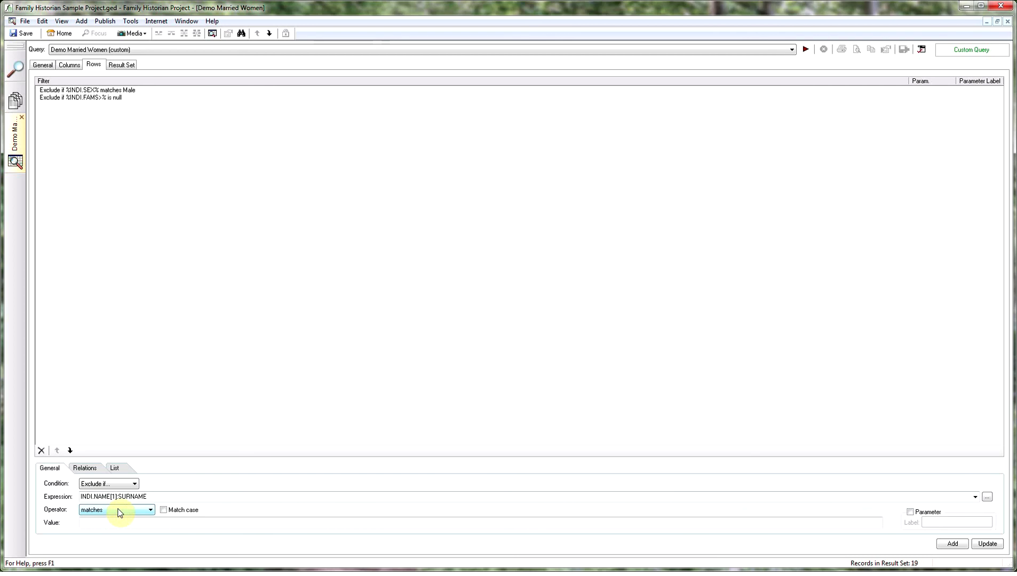
{"action": "left_click", "coordinate": [120, 483]}
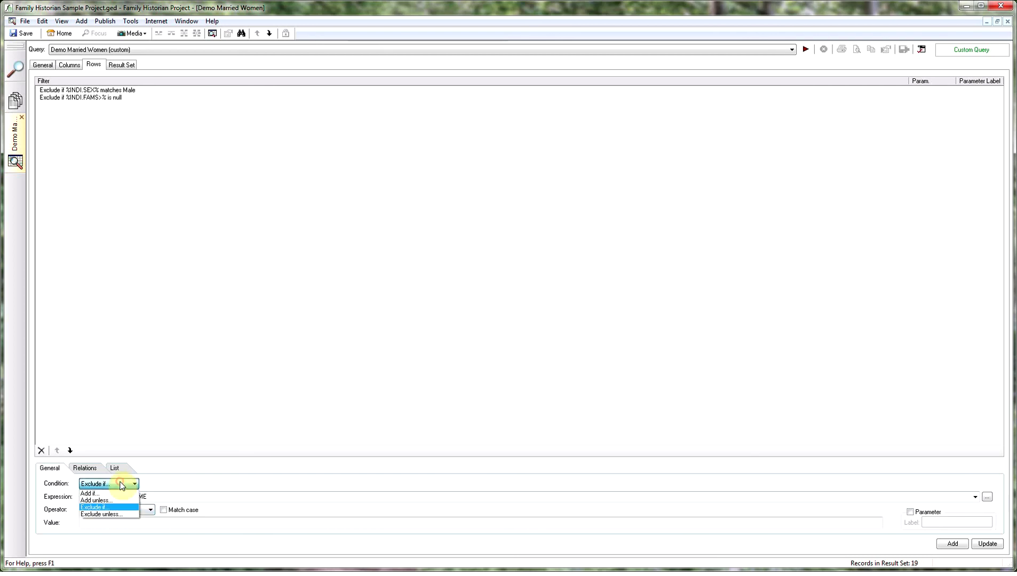
{"action": "left_click", "coordinate": [110, 515]}
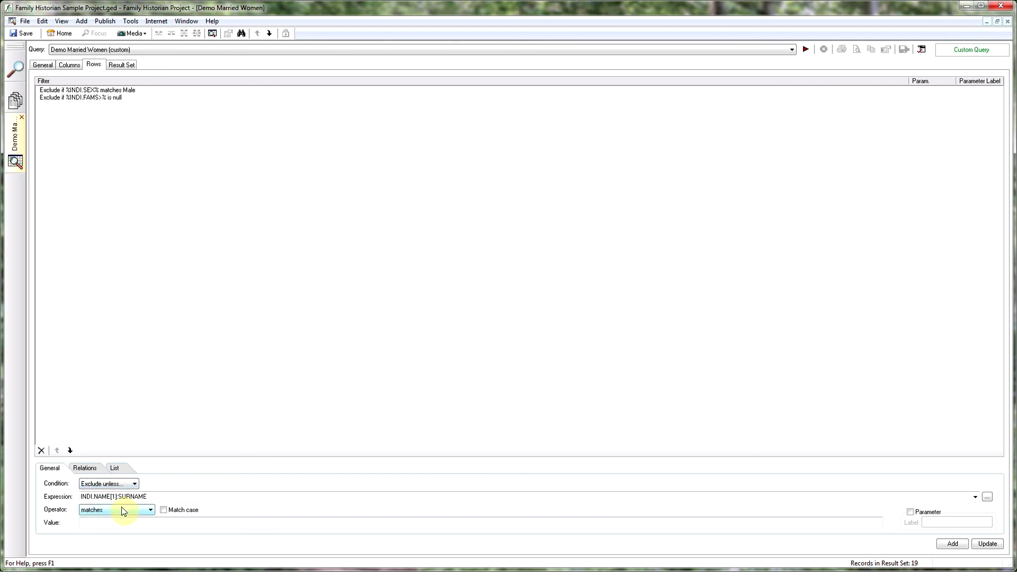
{"action": "left_click", "coordinate": [118, 524]}
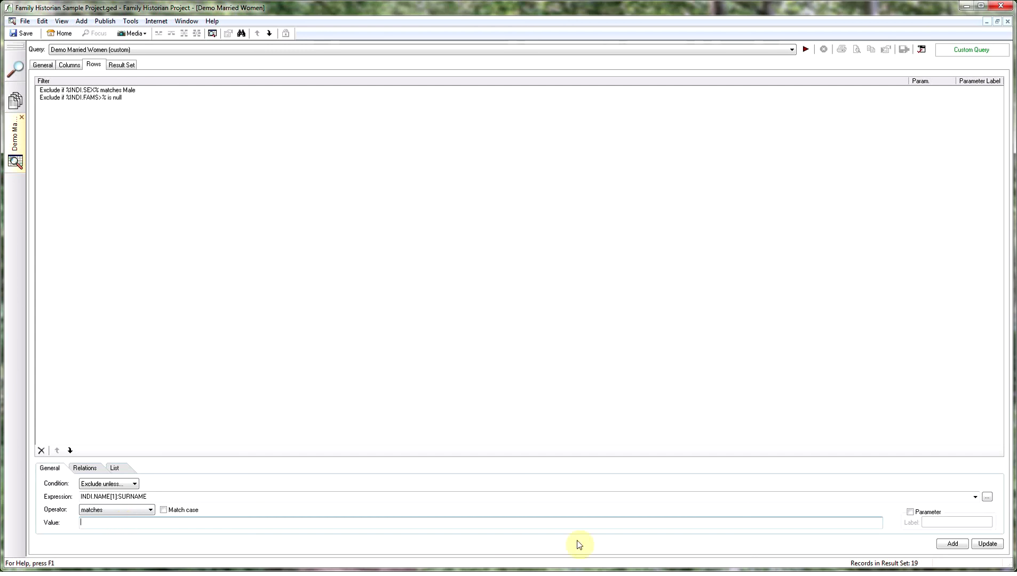
{"action": "left_click", "coordinate": [912, 514]}
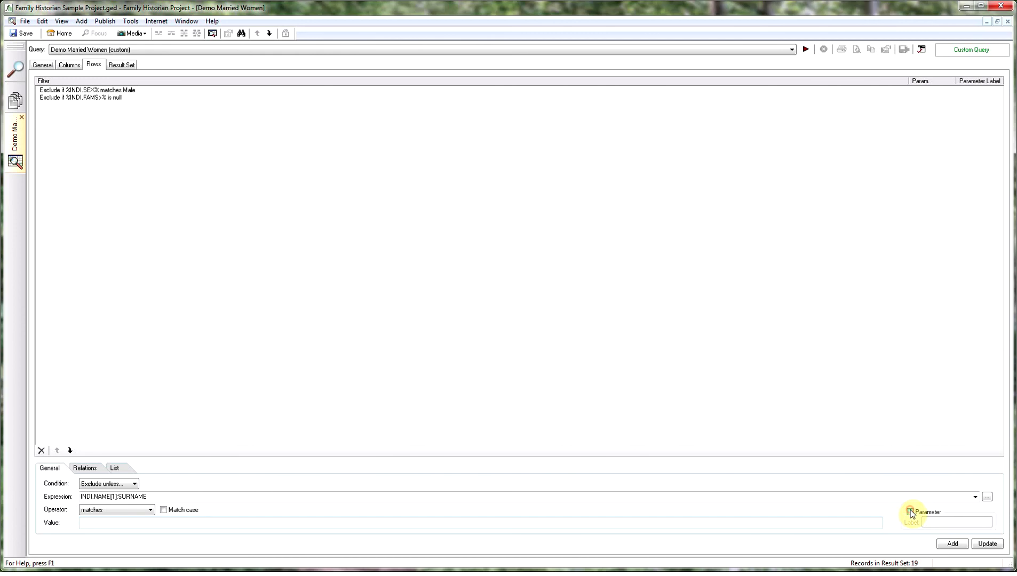
{"action": "left_click", "coordinate": [929, 524]}
{"action": "type", "text": "Surname"}
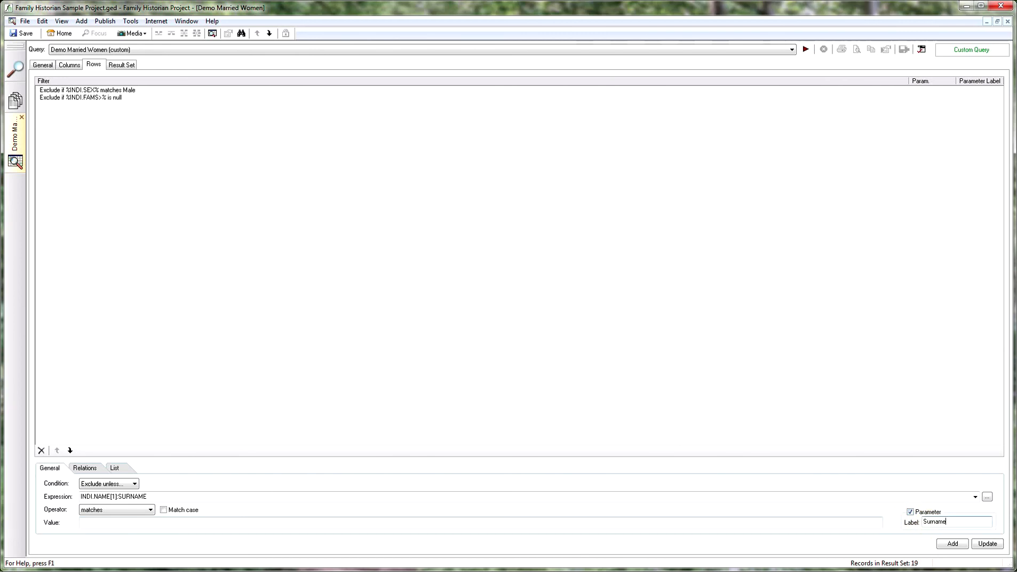
{"action": "left_click", "coordinate": [953, 544]}
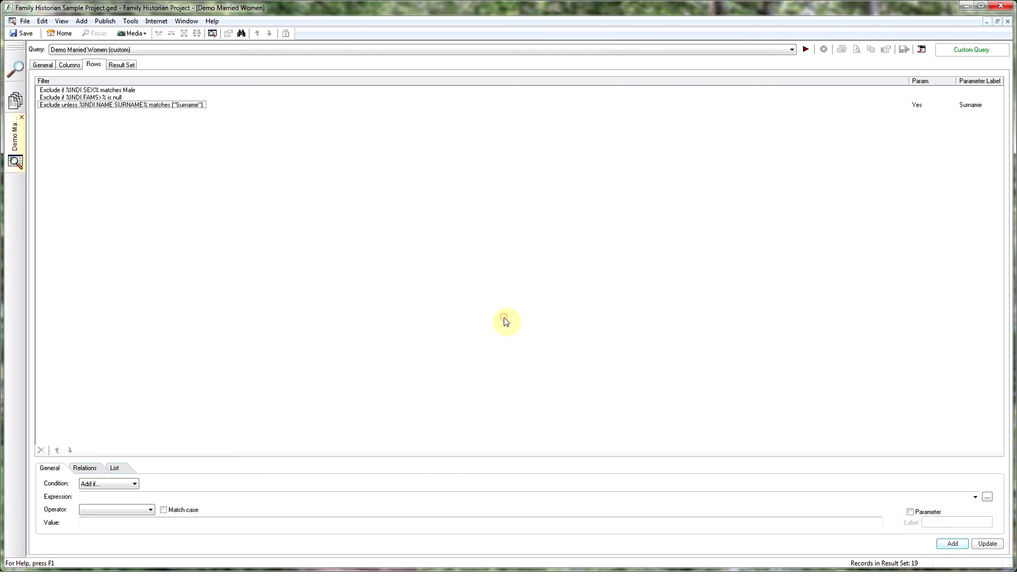
Step: Run the query, entering the family's surname as the Surname parameter
{"action": "left_click", "coordinate": [806, 49]}
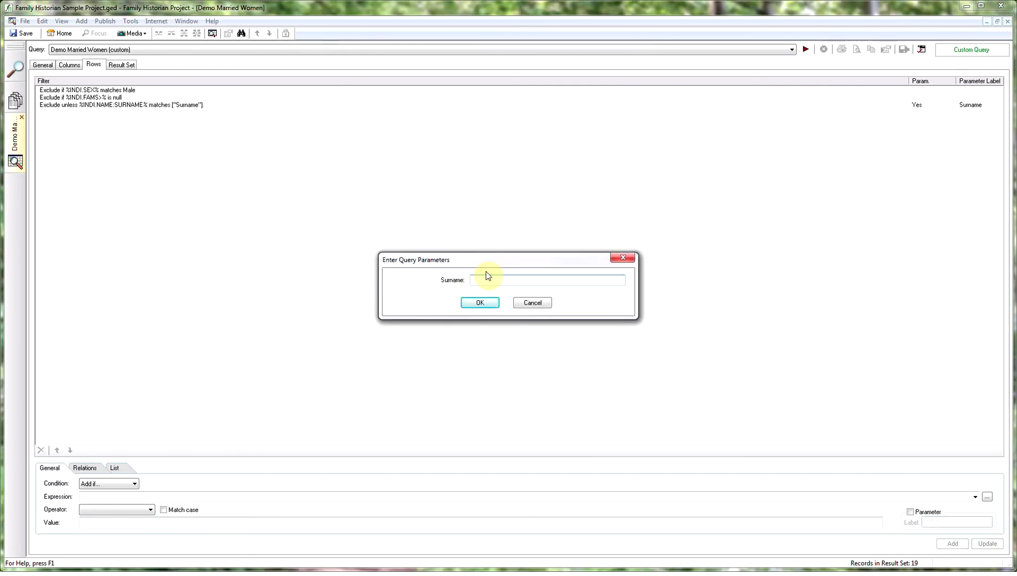
{"action": "type", "text": "Munro"}
{"action": "left_click", "coordinate": [480, 303]}
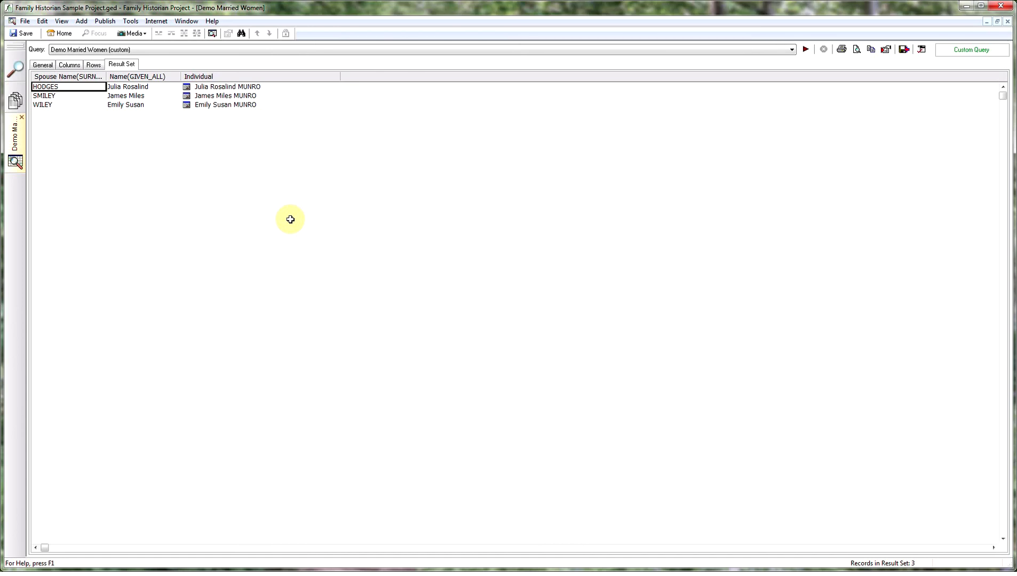
Step: Change the Surname parameter filter's expression to %INDI.~SPOU[1]>NAME[1]:SURNAME%, update it, and run the query with the prefilled surname
{"action": "left_click", "coordinate": [92, 65]}
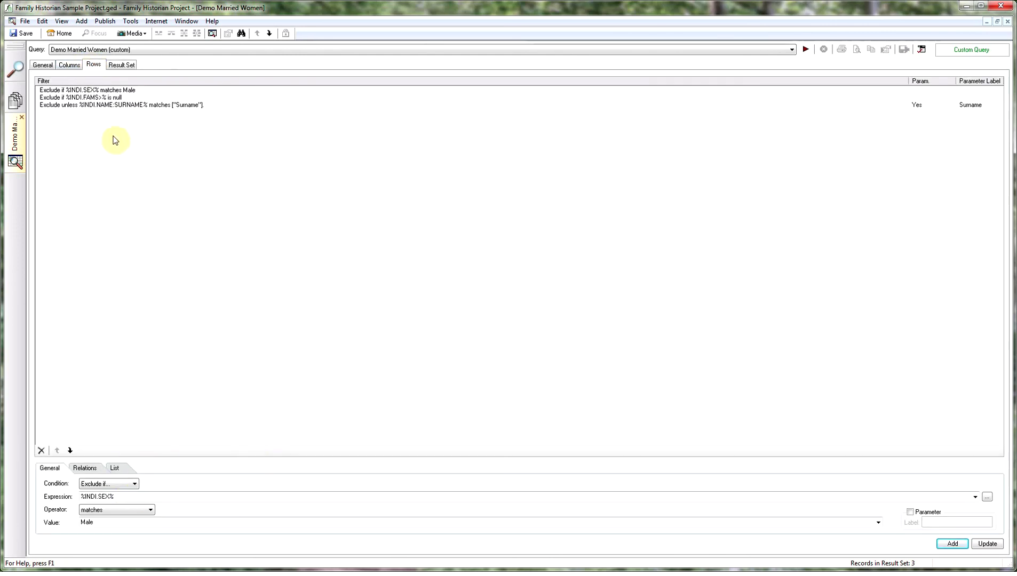
{"action": "left_click", "coordinate": [89, 104]}
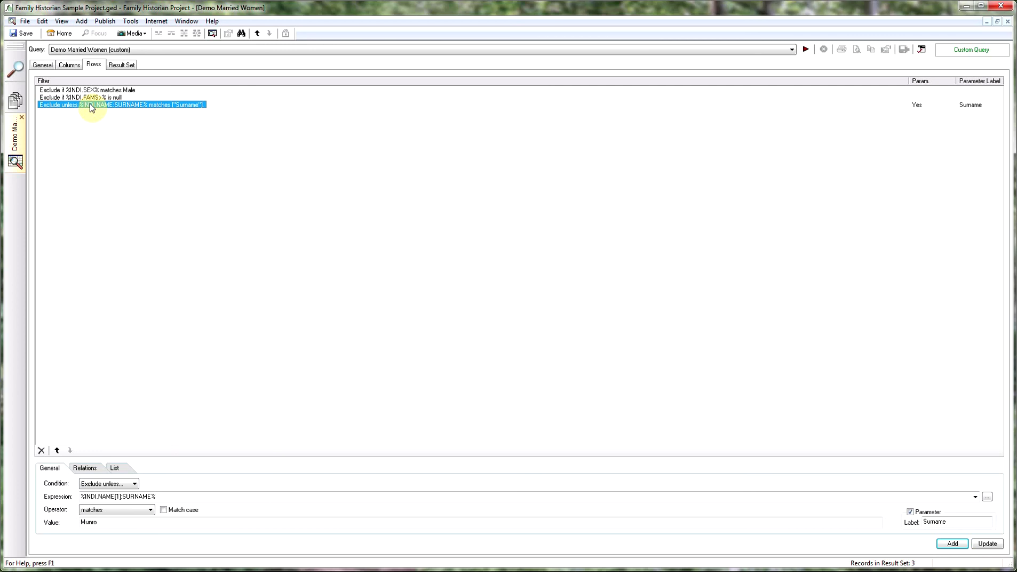
{"action": "left_click", "coordinate": [178, 499]}
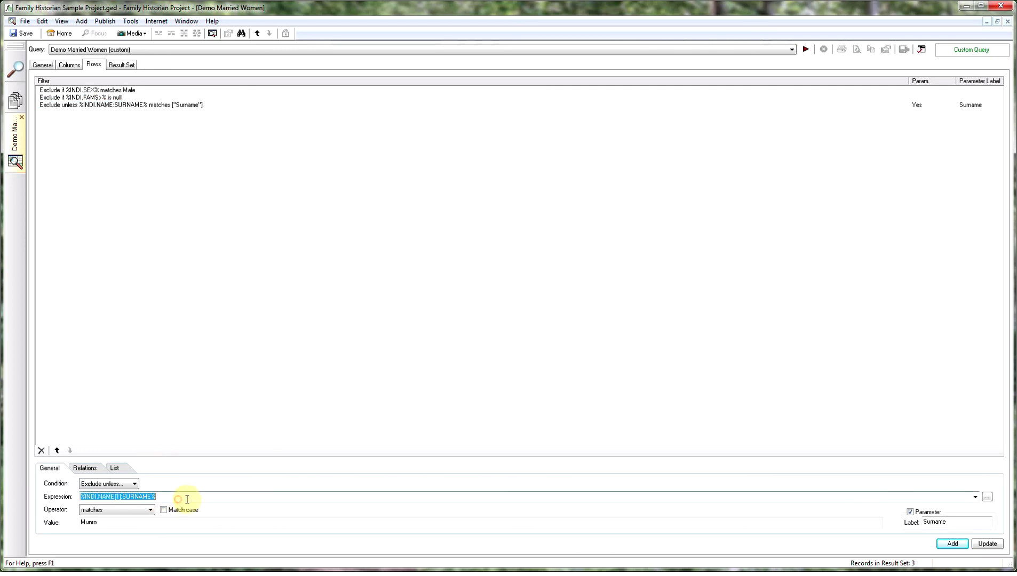
{"action": "left_click", "coordinate": [975, 497]}
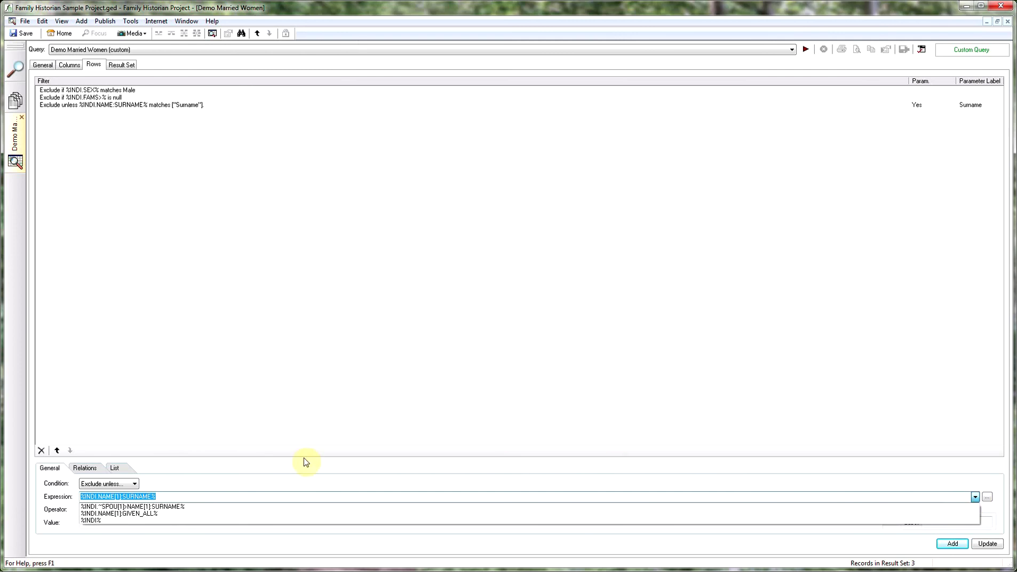
{"action": "left_click", "coordinate": [100, 507]}
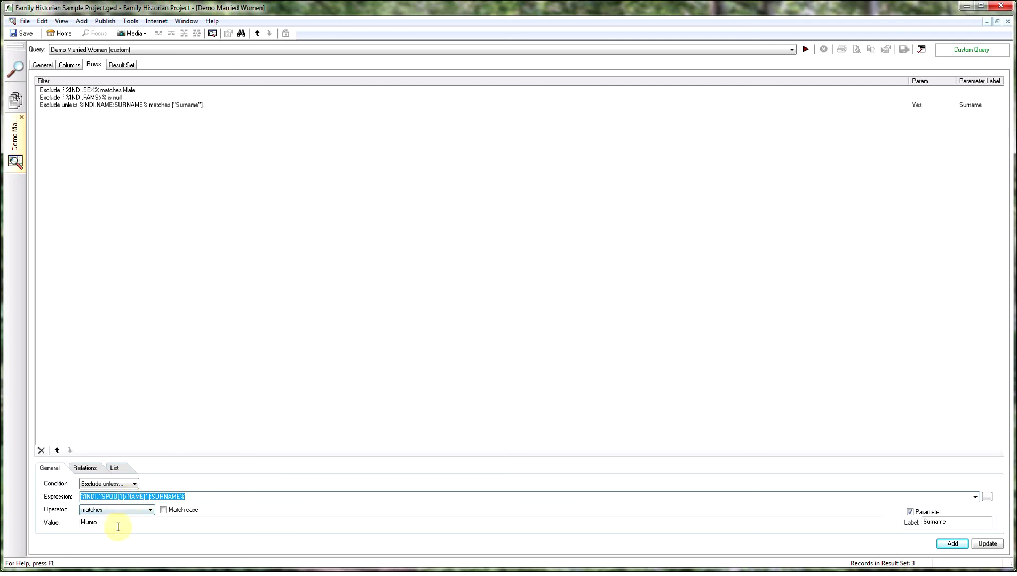
{"action": "left_click", "coordinate": [983, 546]}
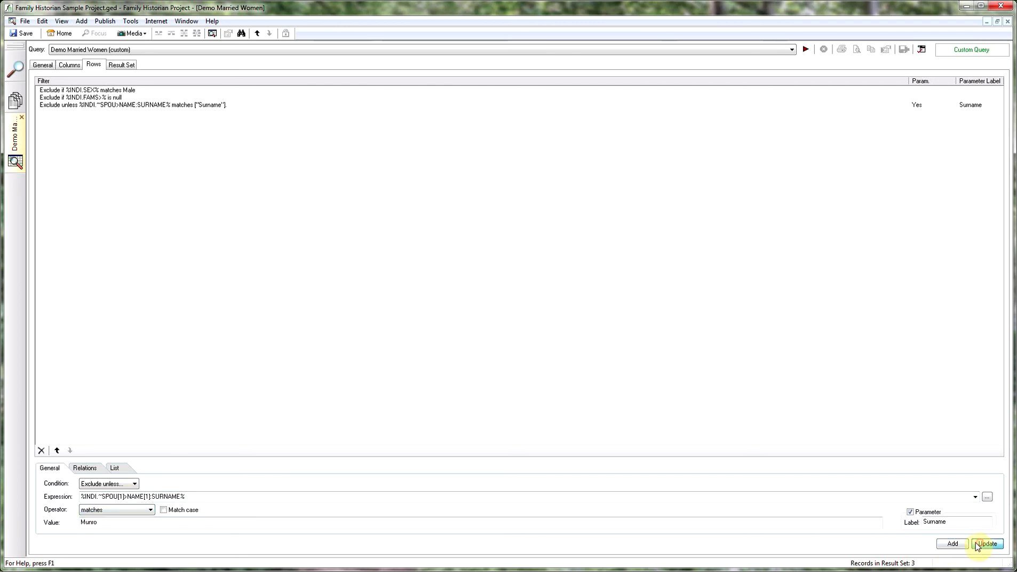
{"action": "left_click", "coordinate": [805, 49]}
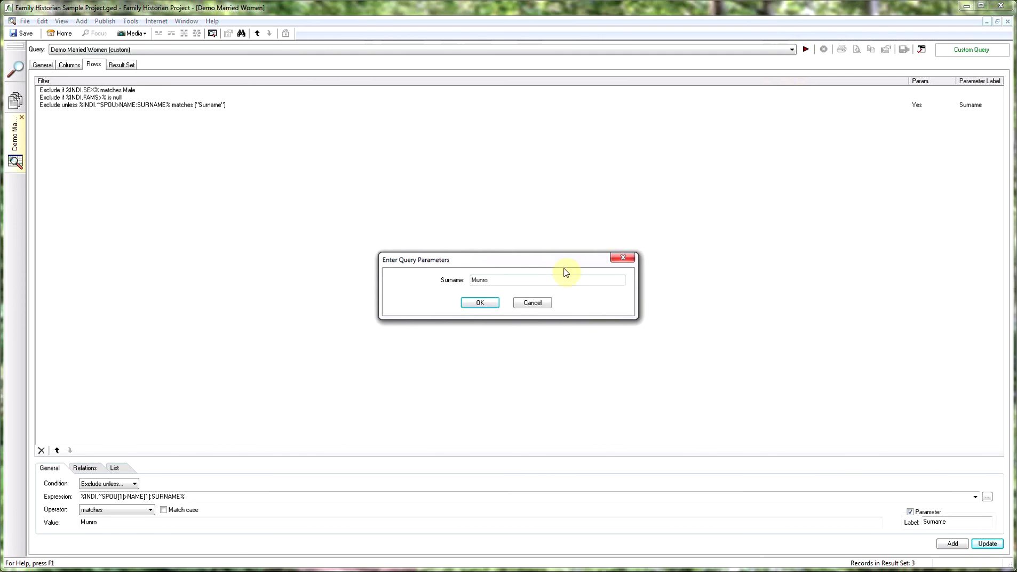
{"action": "left_click", "coordinate": [477, 304]}
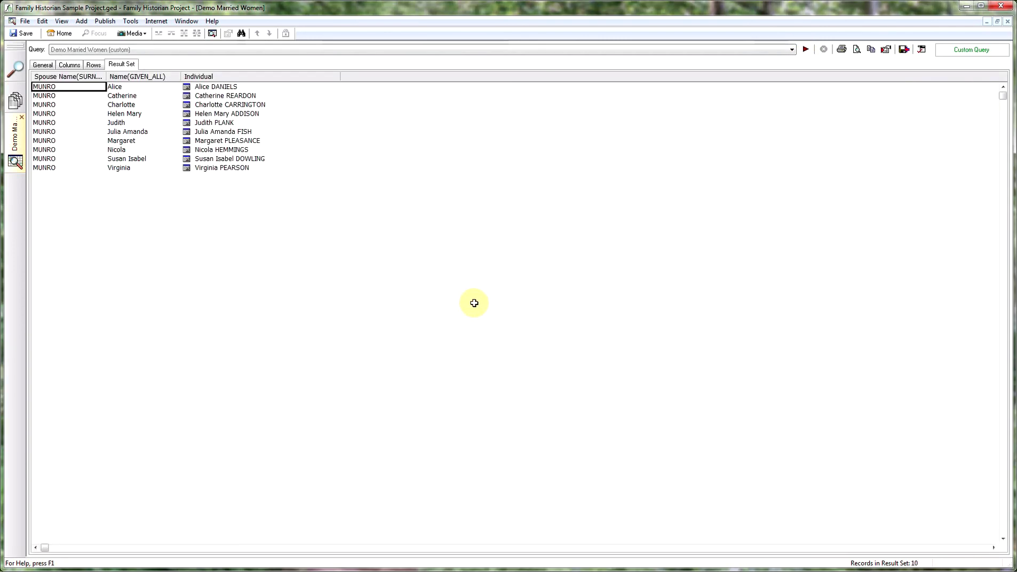